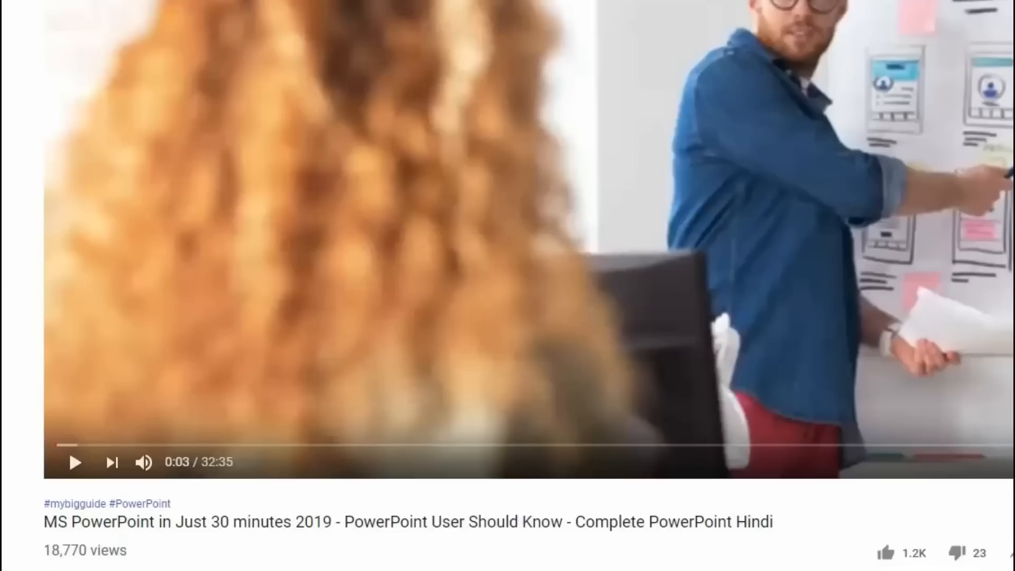
Expand the video's description and examine its text and playlist links.
{"action": "scroll", "coordinate": [770, 385], "scroll_direction": "down", "scroll_amount": 8}
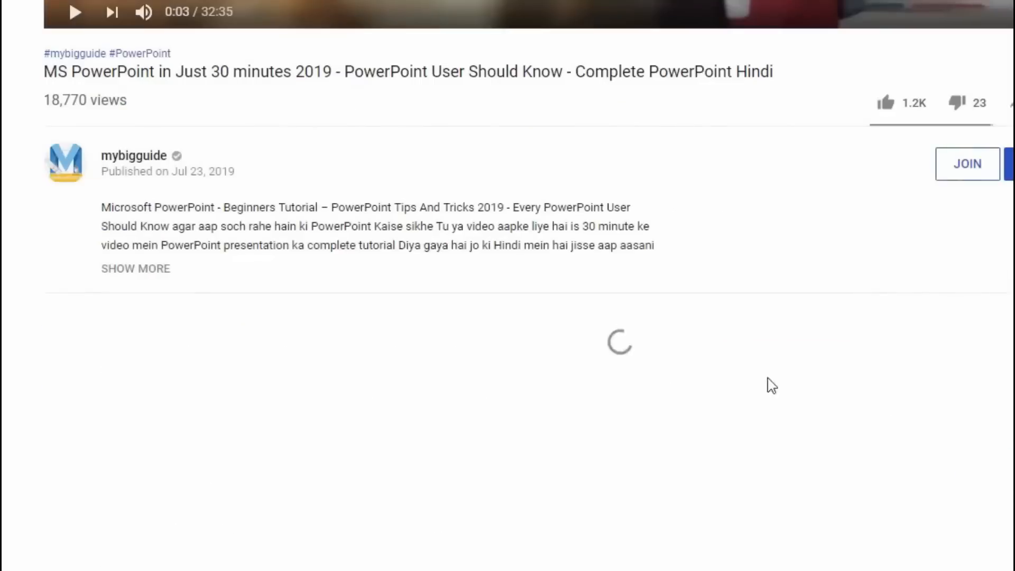
{"action": "left_click", "coordinate": [147, 271]}
{"action": "scroll", "coordinate": [47, 320], "scroll_direction": "down", "scroll_amount": 5}
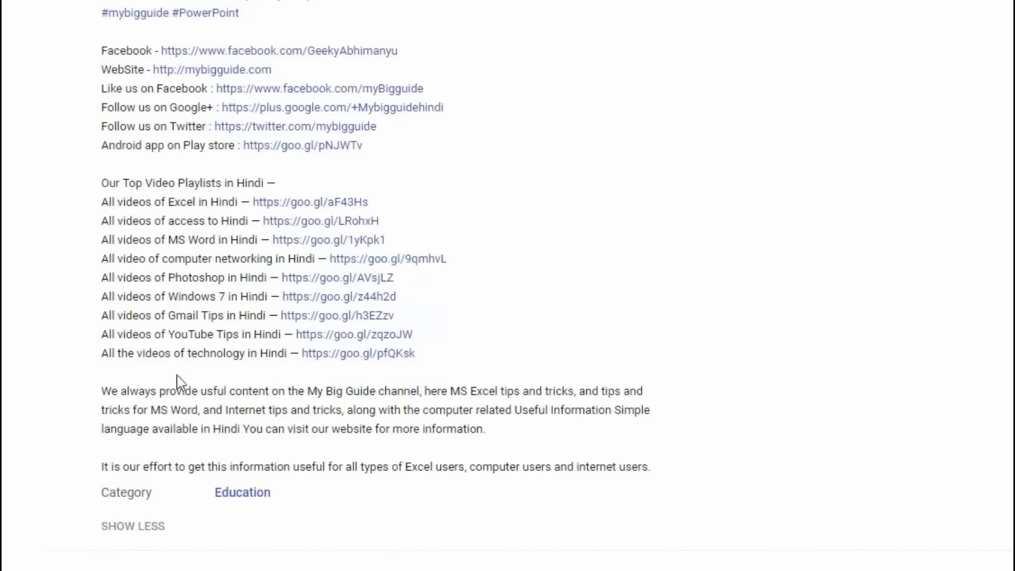
{"action": "scroll", "coordinate": [118, 384], "scroll_direction": "down", "scroll_amount": 3}
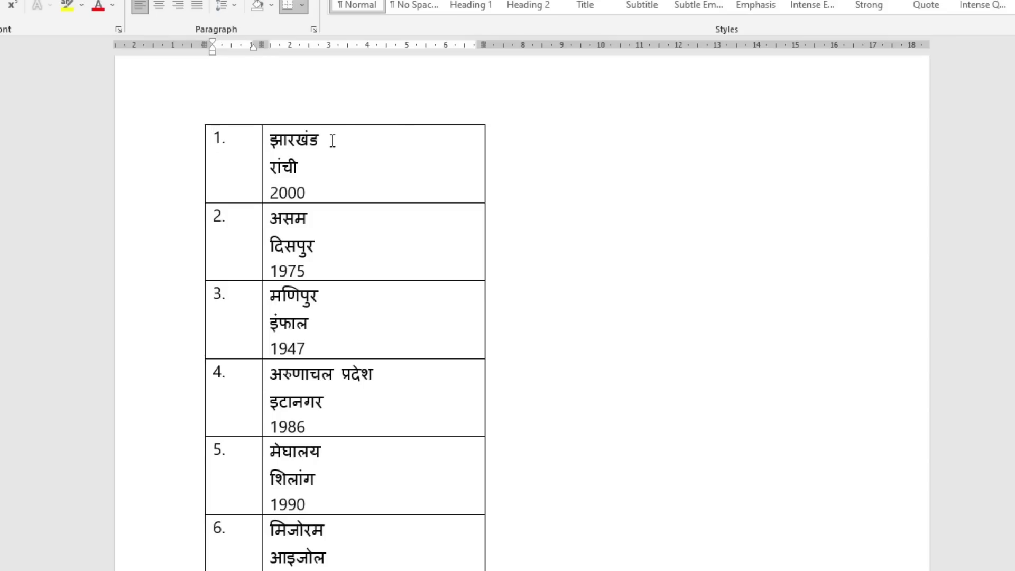
Examine how each entry in the Word table stacks the state, capital and year within one cell.
{"action": "left_click", "coordinate": [331, 140]}
{"action": "left_click_drag", "start_coordinate": [324, 189], "coordinate": [270, 191]}
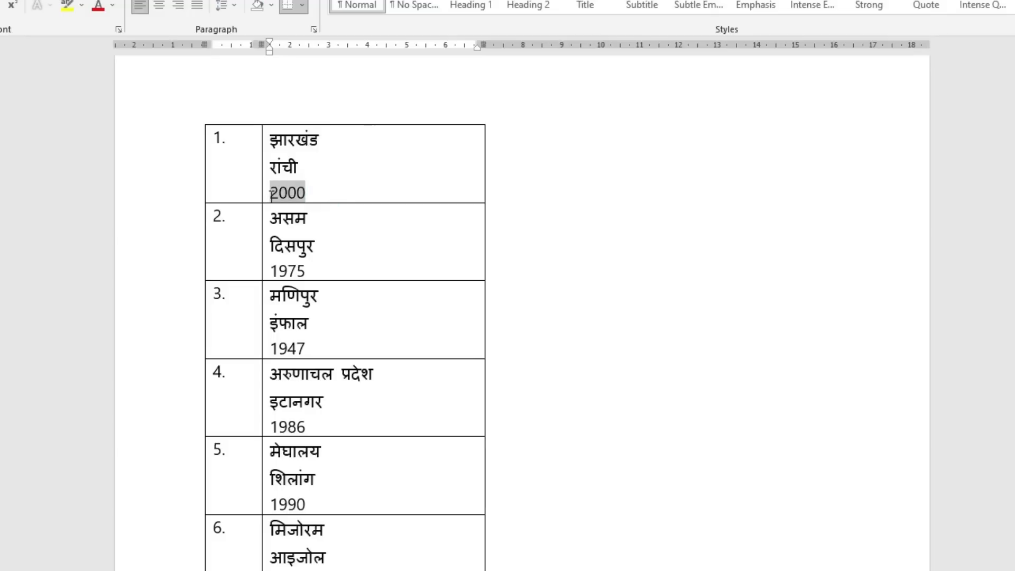
{"action": "left_click", "coordinate": [398, 220]}
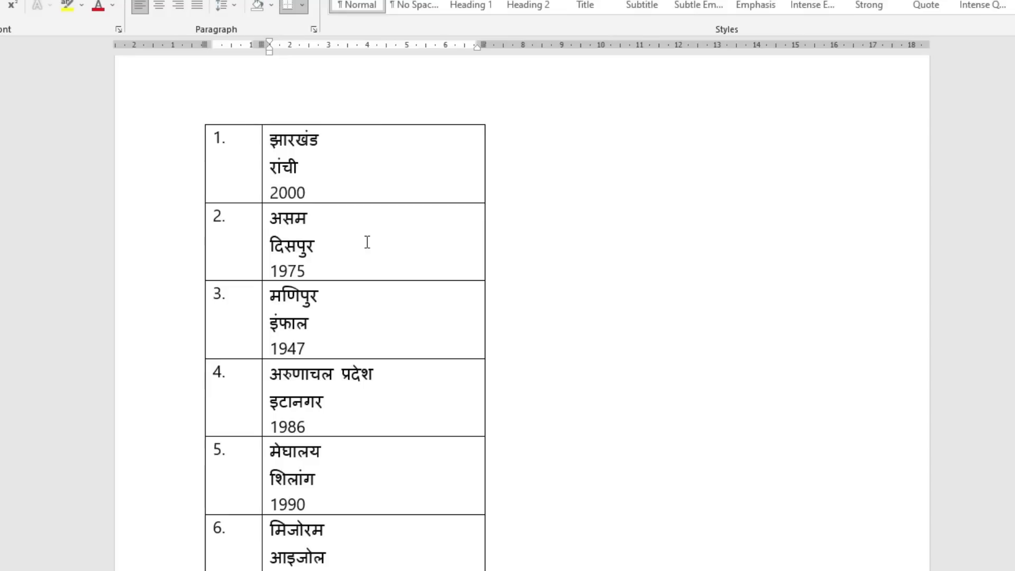
{"action": "left_click_drag", "start_coordinate": [324, 138], "coordinate": [294, 140]}
{"action": "left_click", "coordinate": [327, 164]}
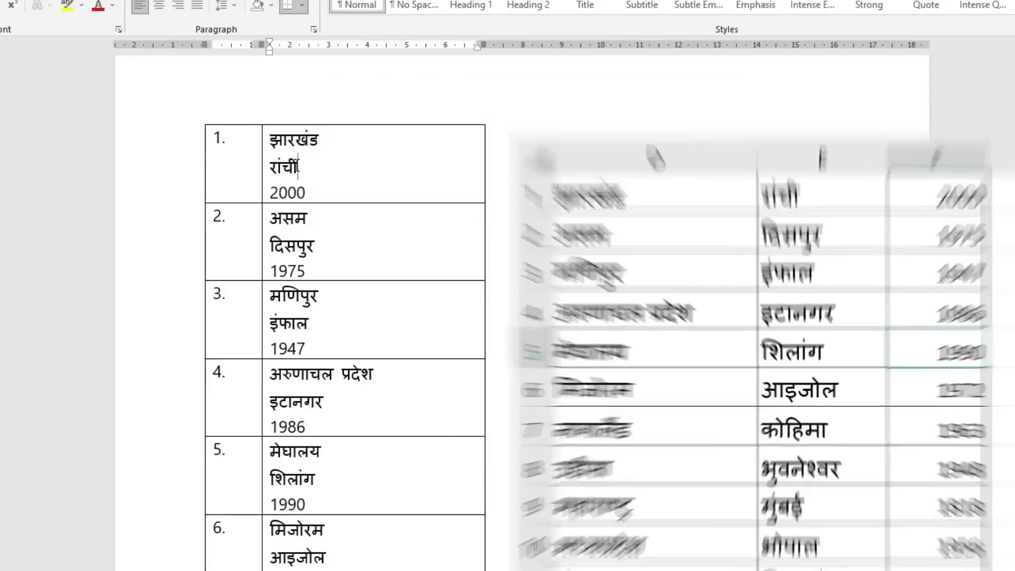
{"action": "left_click", "coordinate": [316, 194]}
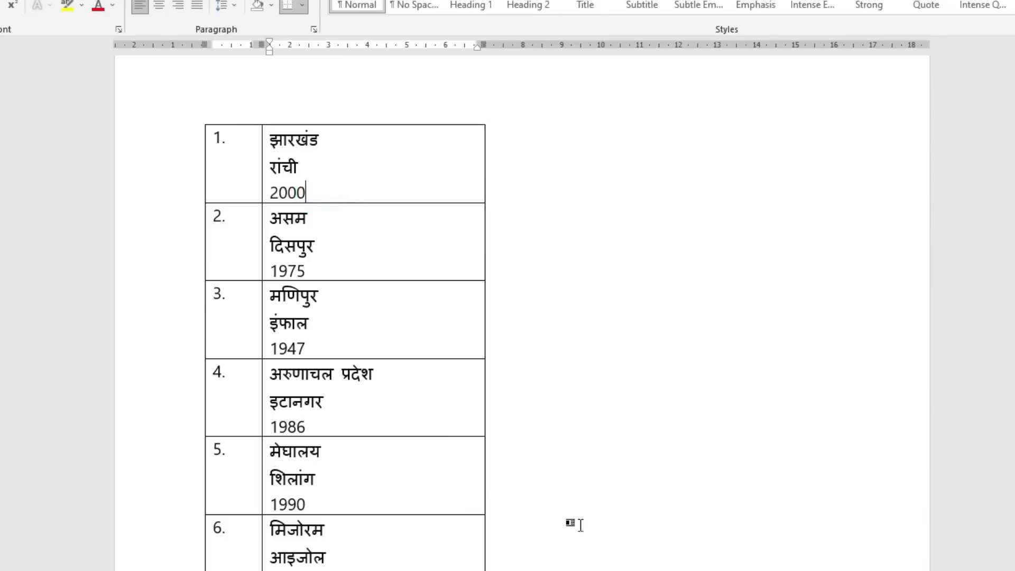
{"action": "scroll", "coordinate": [341, 275], "scroll_direction": "down", "scroll_amount": 13}
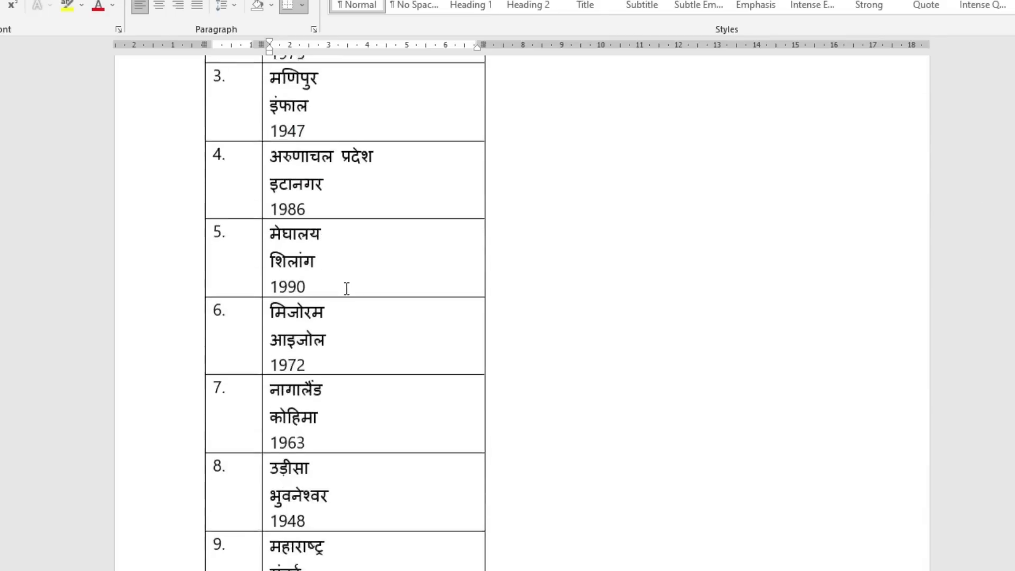
{"action": "scroll", "coordinate": [379, 476], "scroll_direction": "down", "scroll_amount": 14}
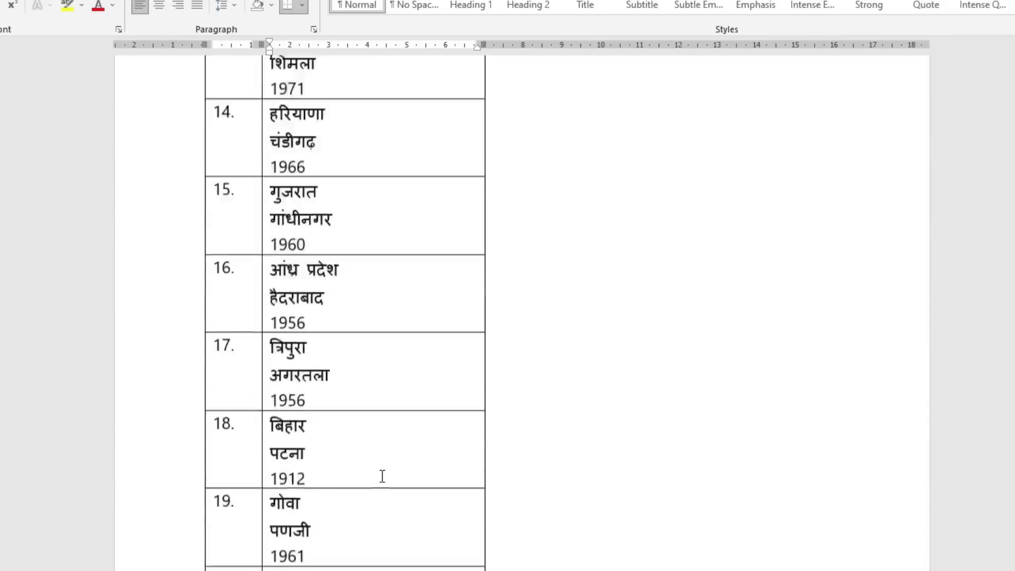
{"action": "scroll", "coordinate": [383, 489], "scroll_direction": "up", "scroll_amount": 10}
{"action": "scroll", "coordinate": [383, 488], "scroll_direction": "up", "scroll_amount": 15}
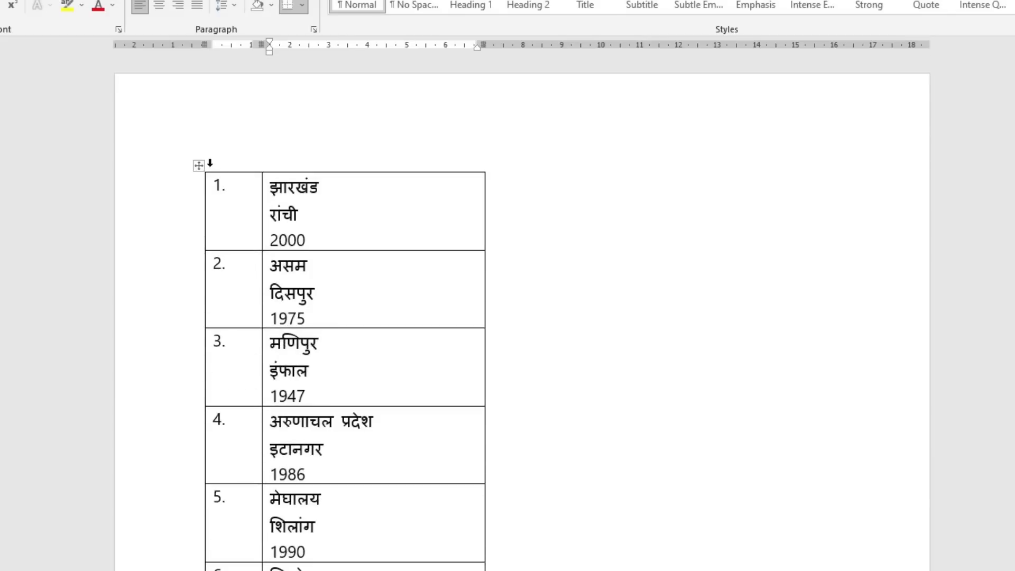
Copy the whole Word table, paste it at A1 of the blank Excel sheet and widen column B.
{"action": "left_click", "coordinate": [200, 166]}
{"action": "right_click", "coordinate": [200, 165]}
{"action": "left_click", "coordinate": [255, 197]}
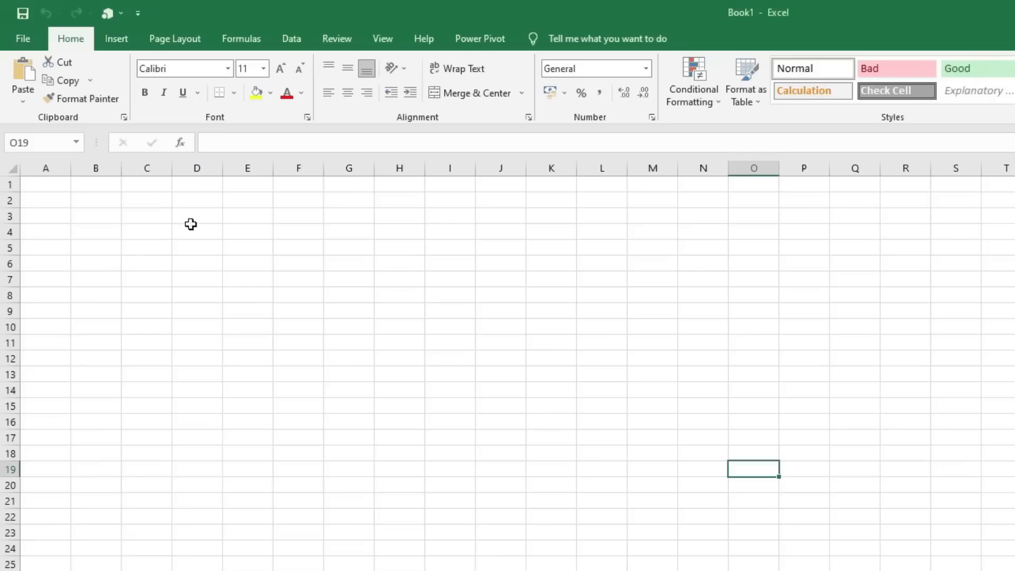
{"action": "left_click", "coordinate": [49, 182]}
{"action": "key", "text": "ctrl+v"}
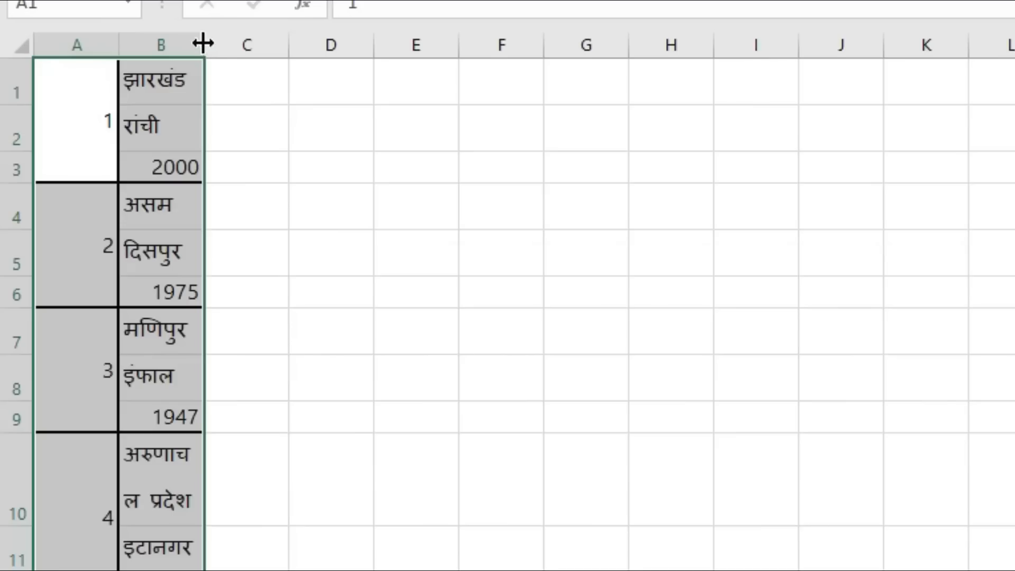
{"action": "left_click_drag", "start_coordinate": [122, 168], "coordinate": [197, 170]}
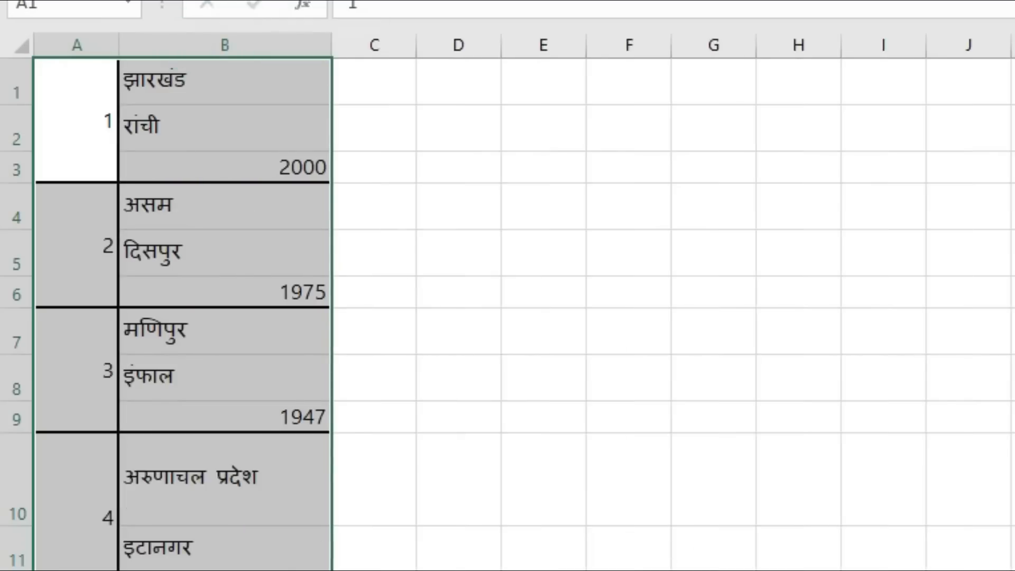
{"action": "left_click", "coordinate": [1004, 296]}
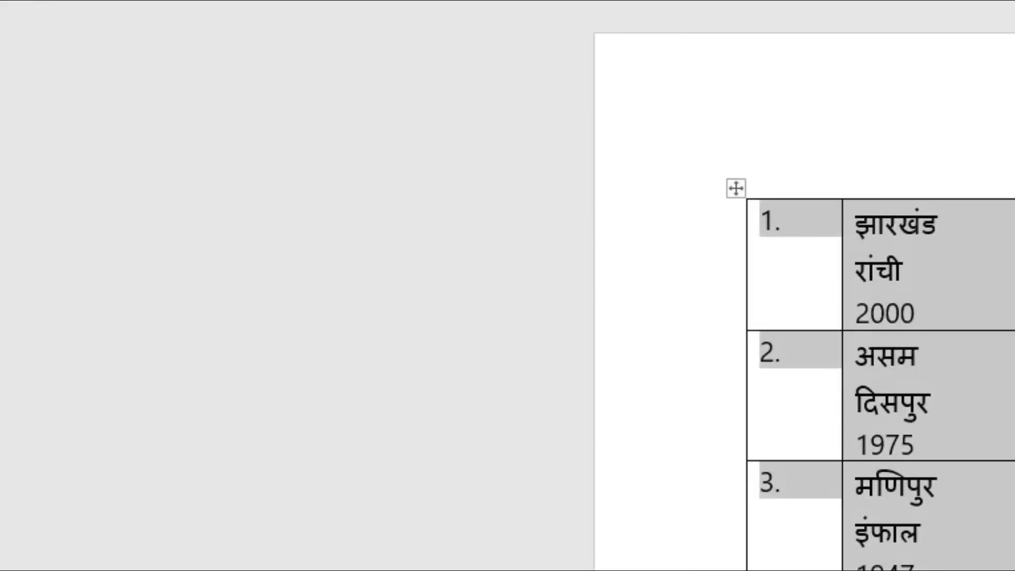
{"action": "left_click", "coordinate": [399, 199]}
{"action": "left_click", "coordinate": [330, 134], "text": "shift"}
{"action": "left_click_drag", "start_coordinate": [464, 204], "coordinate": [628, 227]}
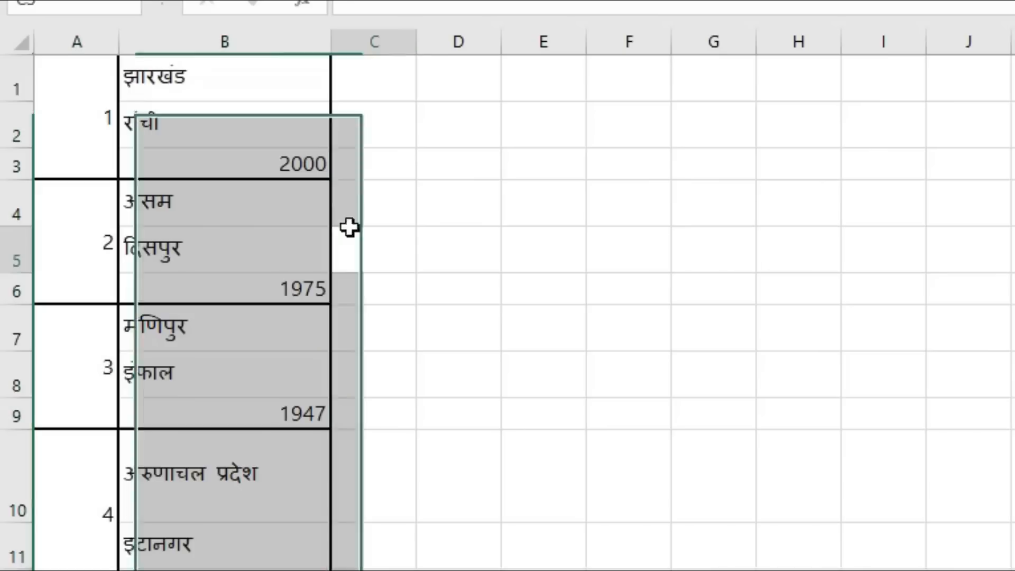
Examine the first pasted entry's serial number, state, capital and year cells in columns A and B.
{"action": "left_click", "coordinate": [348, 227]}
{"action": "left_click", "coordinate": [181, 75]}
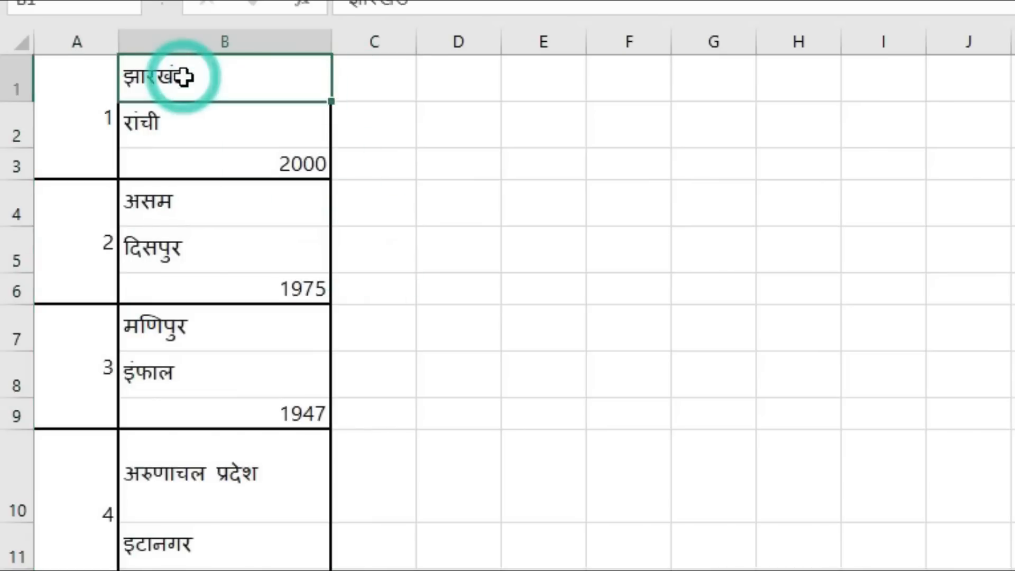
{"action": "key", "text": "ctrl+v"}
{"action": "left_click", "coordinate": [64, 96]}
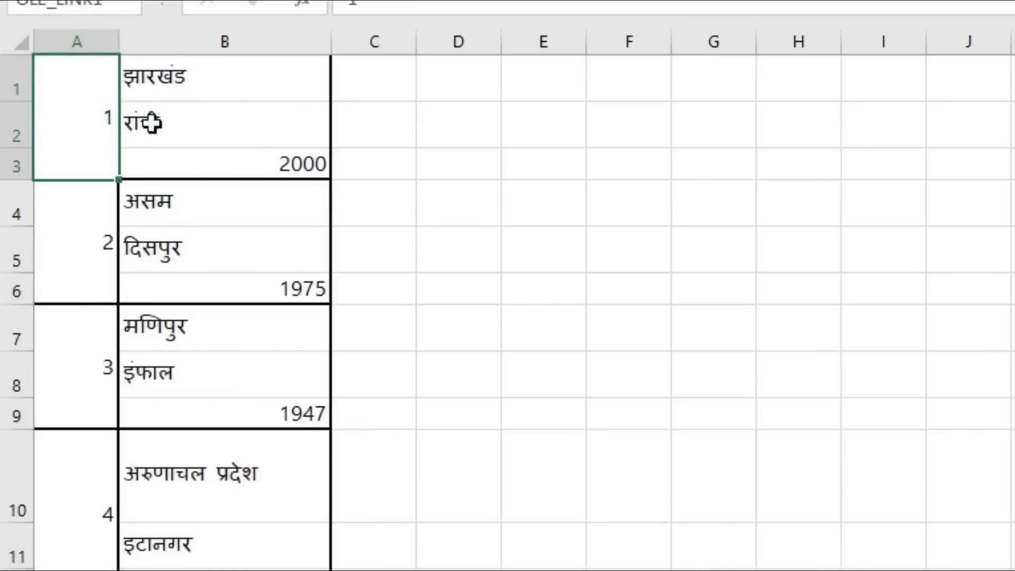
{"action": "left_click", "coordinate": [201, 83]}
{"action": "left_click", "coordinate": [216, 117]}
{"action": "left_click", "coordinate": [233, 159]}
{"action": "left_click", "coordinate": [224, 122]}
{"action": "left_click", "coordinate": [228, 158]}
{"action": "left_click", "coordinate": [256, 116]}
{"action": "left_click", "coordinate": [264, 154]}
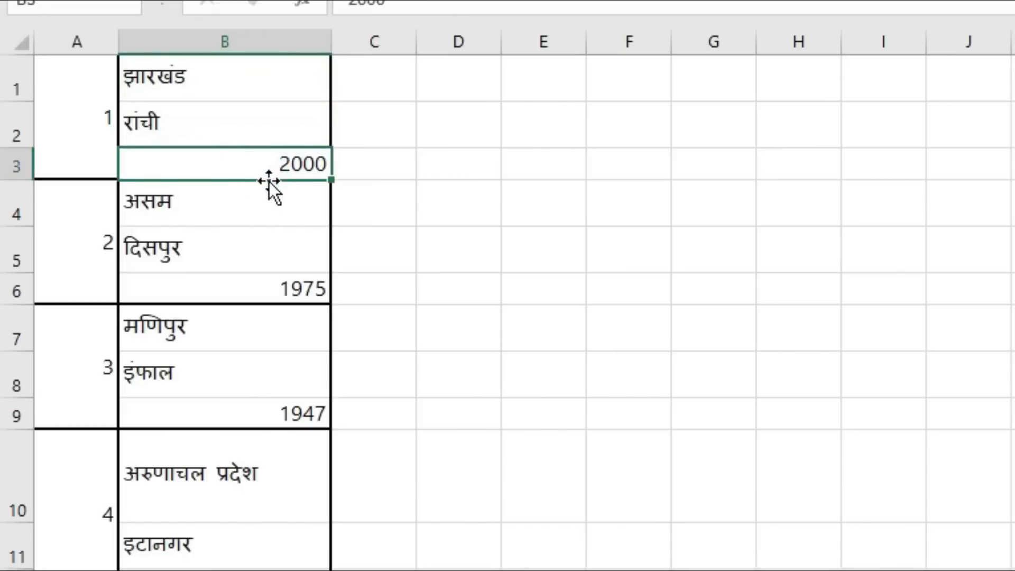
Copy the first entry's state, capital and year from B1, B2 and B3 into C1, D1 and E1.
{"action": "left_click", "coordinate": [245, 79]}
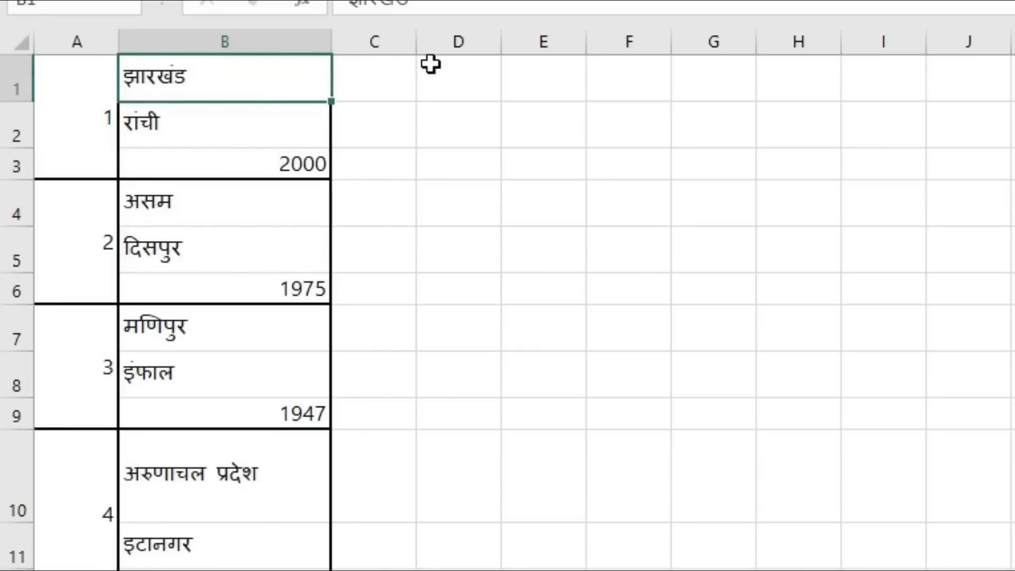
{"action": "mouse_move", "coordinate": [290, 90]}
{"action": "left_mouse_down"}
{"action": "mouse_move", "coordinate": [290, 163]}
{"action": "mouse_move", "coordinate": [284, 91]}
{"action": "left_mouse_up"}
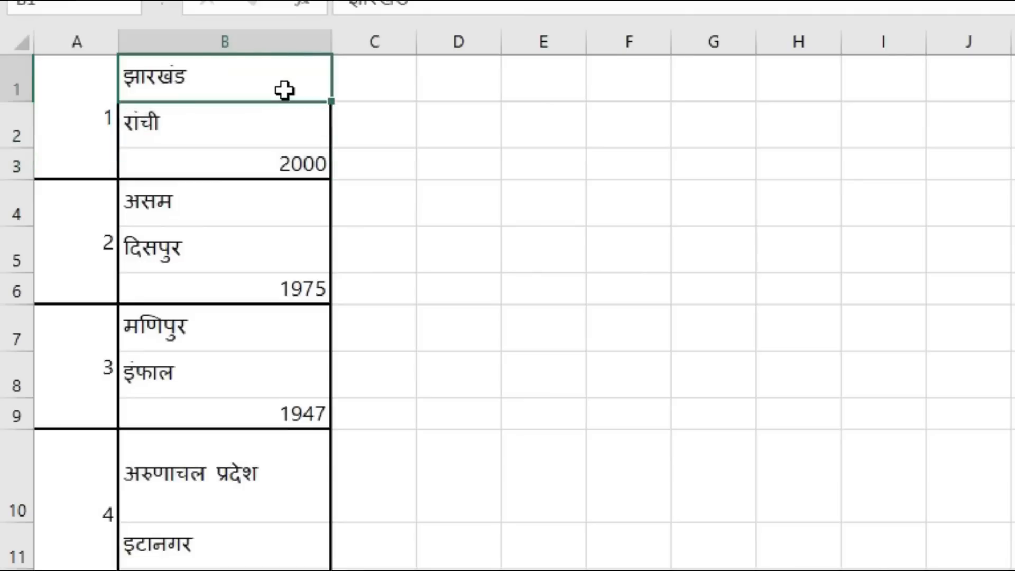
{"action": "key", "text": "ctrl+c"}
{"action": "left_click", "coordinate": [372, 76]}
{"action": "key", "text": "ctrl+v"}
{"action": "left_click", "coordinate": [236, 137]}
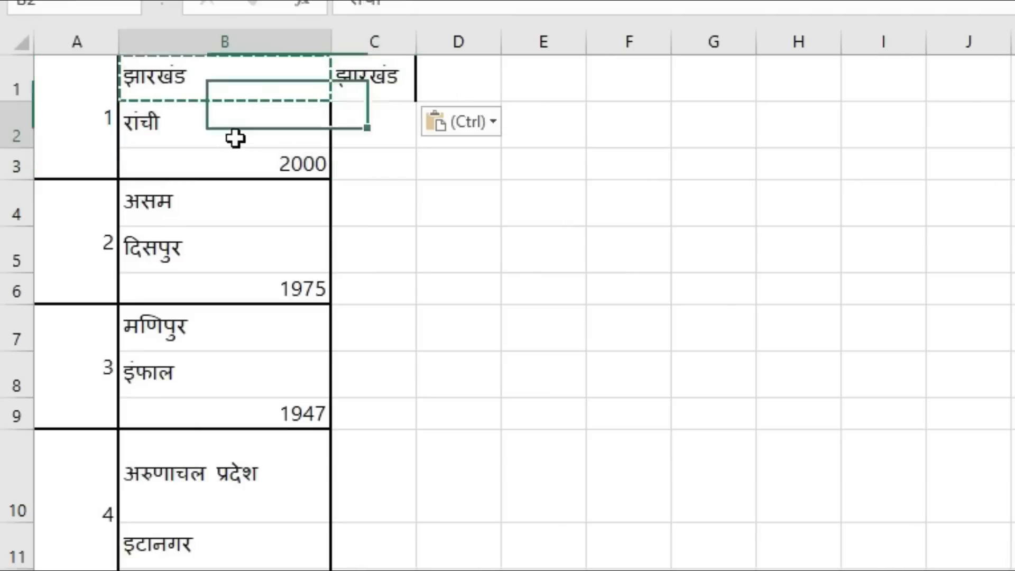
{"action": "key", "text": "ctrl+c"}
{"action": "left_click", "coordinate": [454, 84]}
{"action": "key", "text": "ctrl+v"}
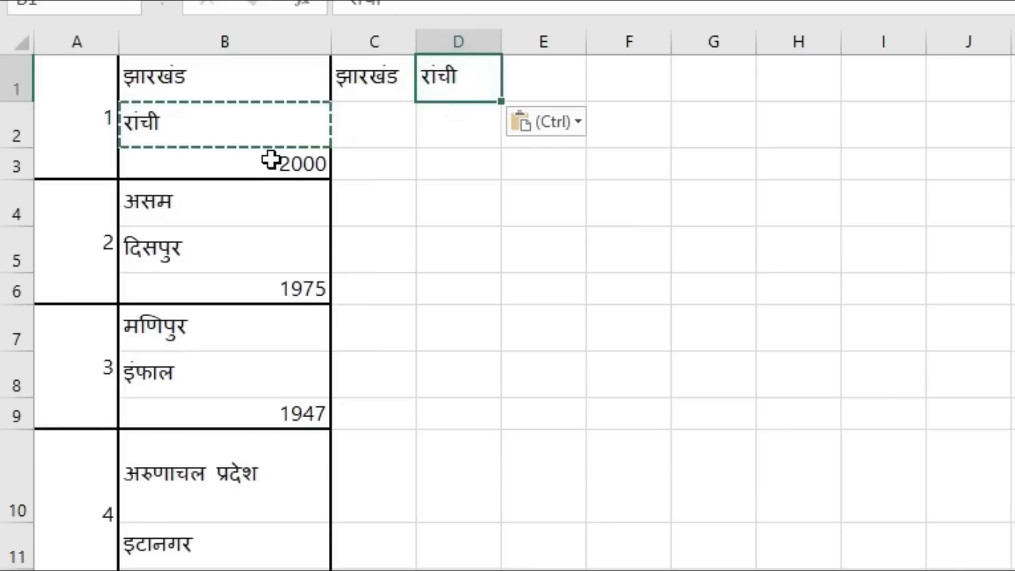
{"action": "left_click", "coordinate": [271, 159]}
{"action": "key", "text": "ctrl+c"}
{"action": "left_click", "coordinate": [534, 83]}
{"action": "key", "text": "ctrl+v"}
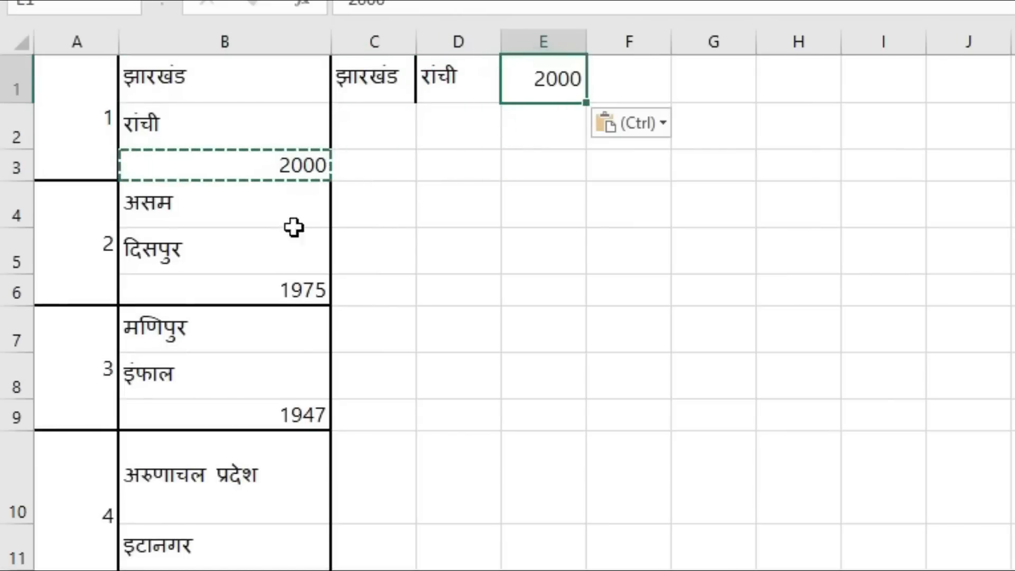
Copy the second entry's state, capital and year from B4, B5 and B6 into C2, D2 and E2.
{"action": "left_click", "coordinate": [231, 206]}
{"action": "key", "text": "ctrl+c"}
{"action": "left_click", "coordinate": [364, 134]}
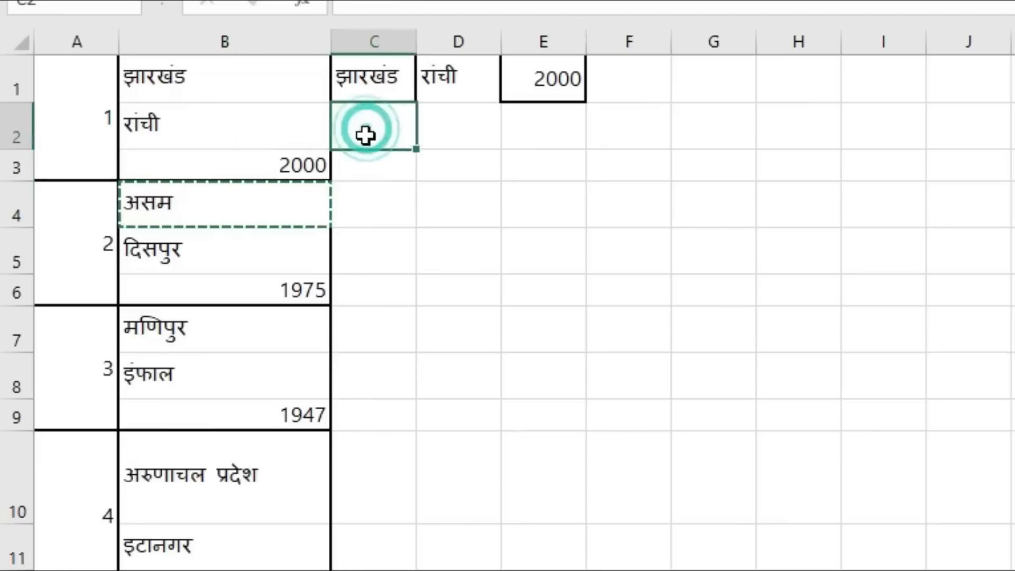
{"action": "key", "text": "ctrl+v"}
{"action": "left_click", "coordinate": [254, 254]}
{"action": "key", "text": "ctrl+c"}
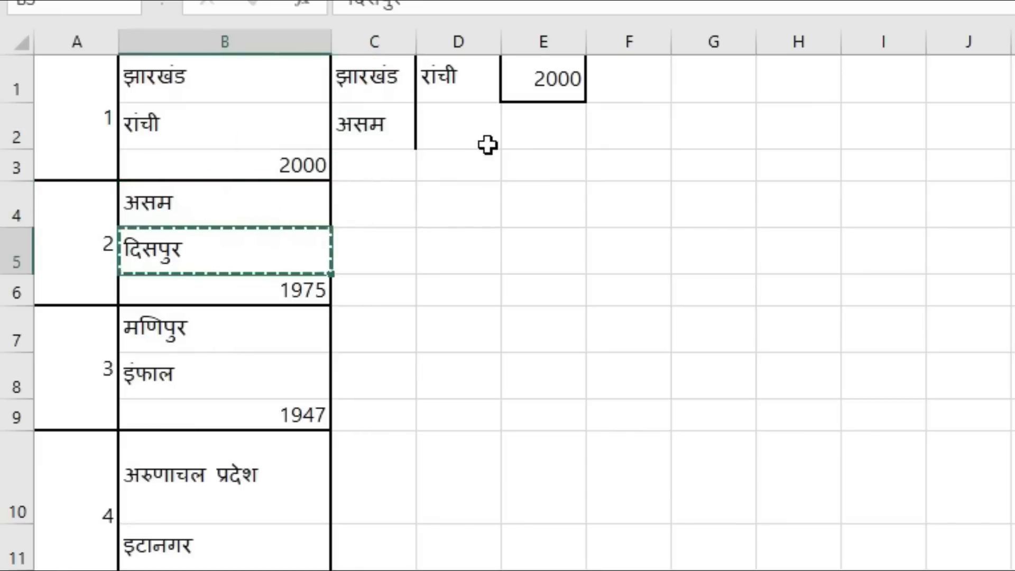
{"action": "left_click", "coordinate": [487, 135]}
{"action": "key", "text": "ctrl+v"}
{"action": "left_click", "coordinate": [304, 289]}
{"action": "key", "text": "ctrl+c"}
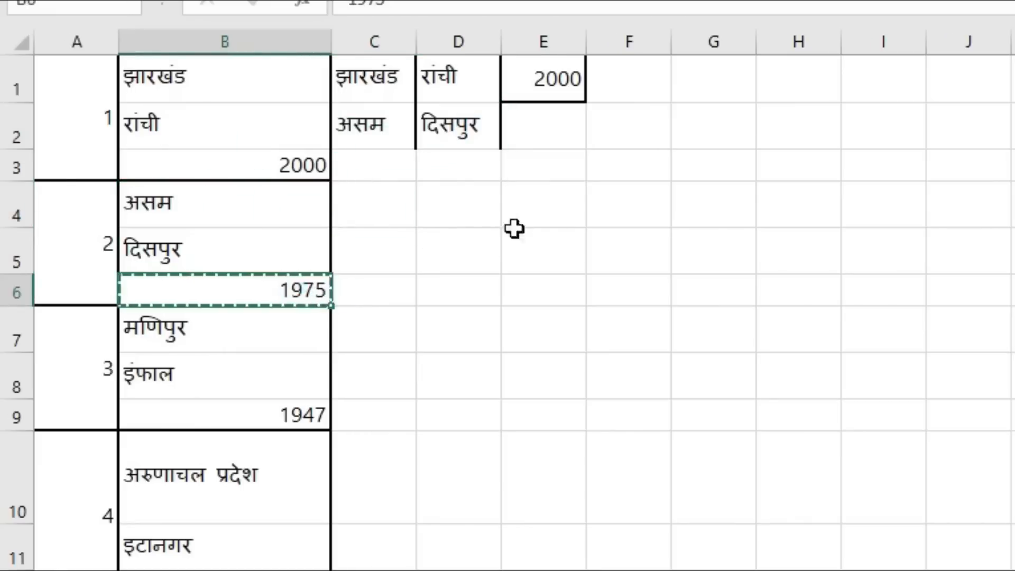
{"action": "left_click", "coordinate": [551, 125]}
{"action": "key", "text": "ctrl+v"}
{"action": "left_click", "coordinate": [596, 297]}
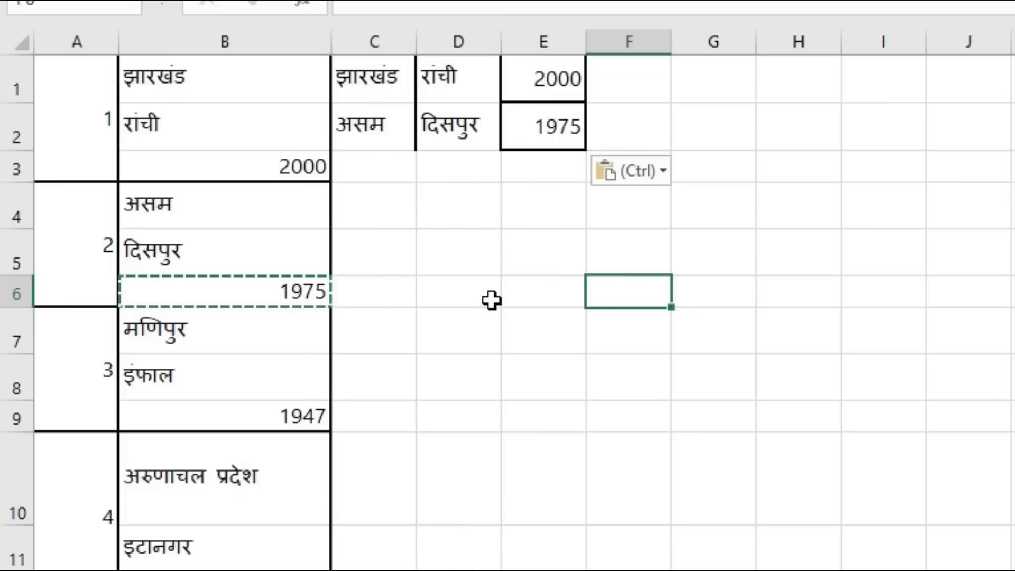
{"action": "key", "text": "ctrl+c"}
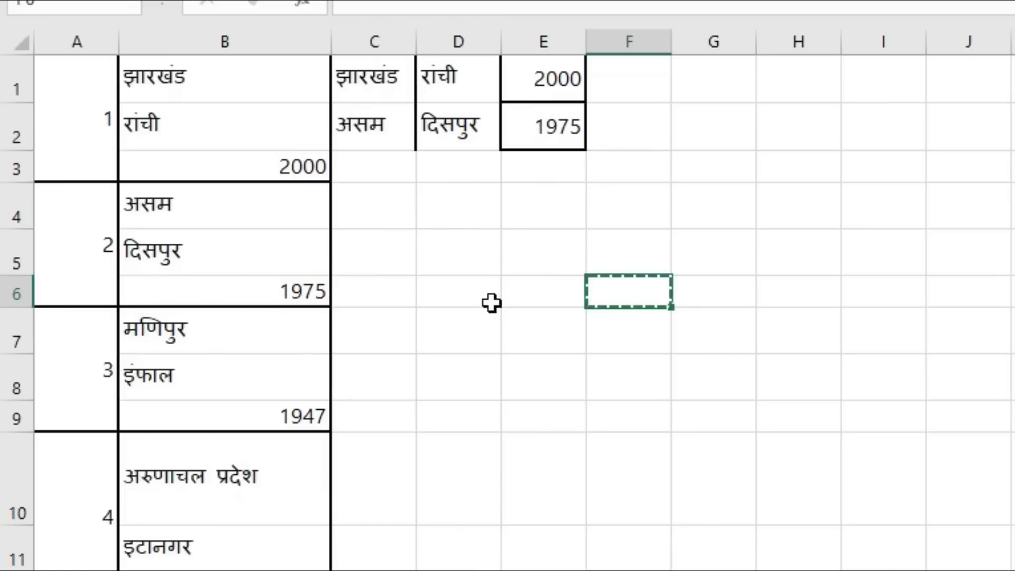
{"action": "left_click", "coordinate": [527, 210]}
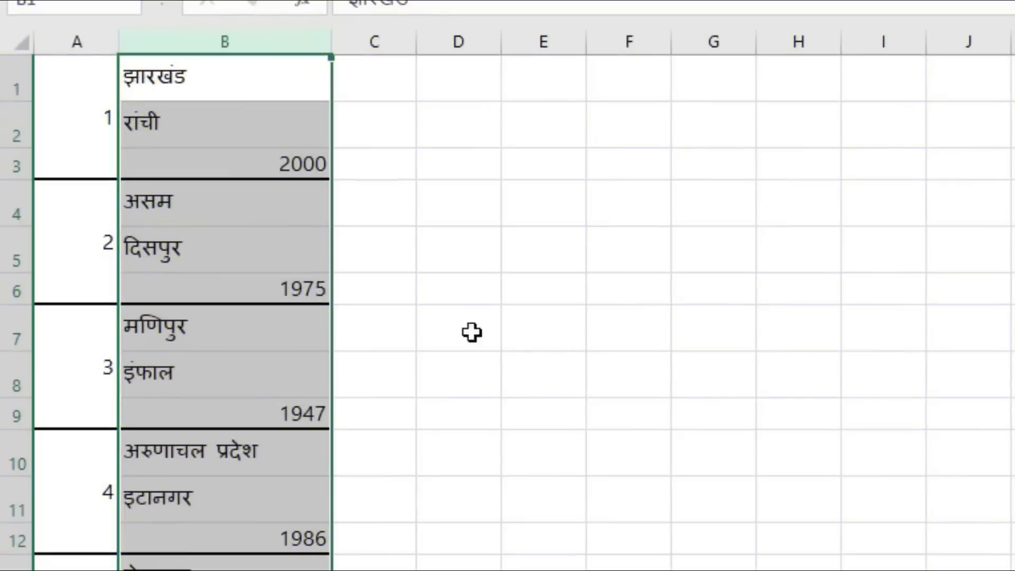
Centre the contents of column B horizontally.
{"action": "left_click", "coordinate": [491, 312]}
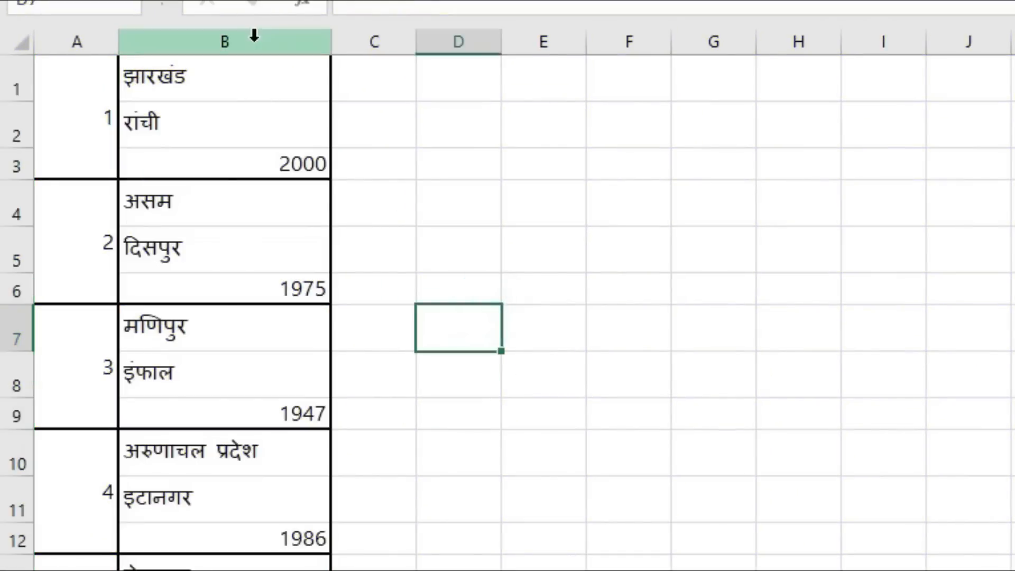
{"action": "left_click", "coordinate": [254, 36]}
{"action": "key", "text": "alt+h"}
{"action": "key", "text": "a"}
{"action": "key", "text": "c"}
{"action": "left_click", "coordinate": [560, 248]}
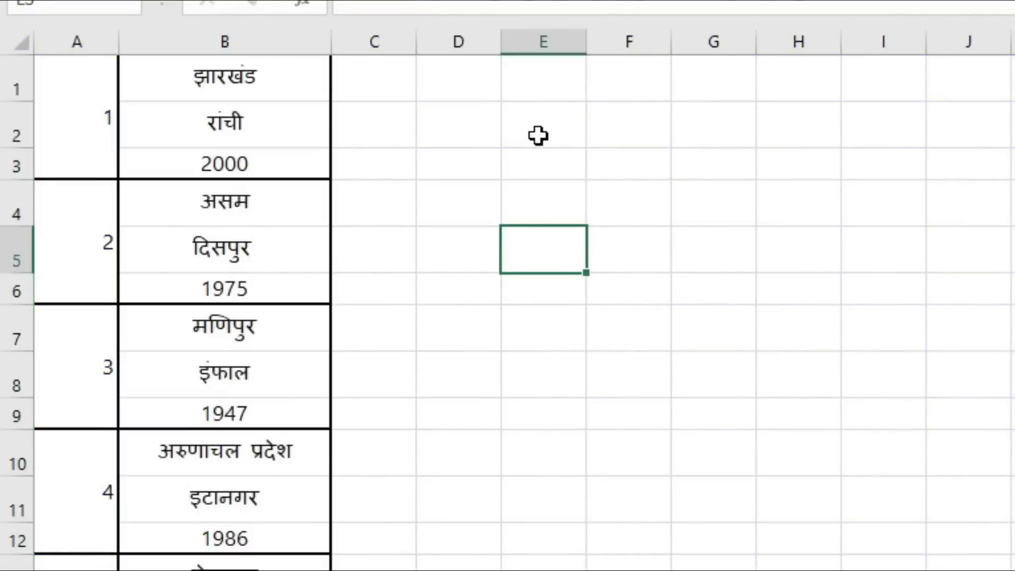
{"action": "left_click", "coordinate": [538, 135]}
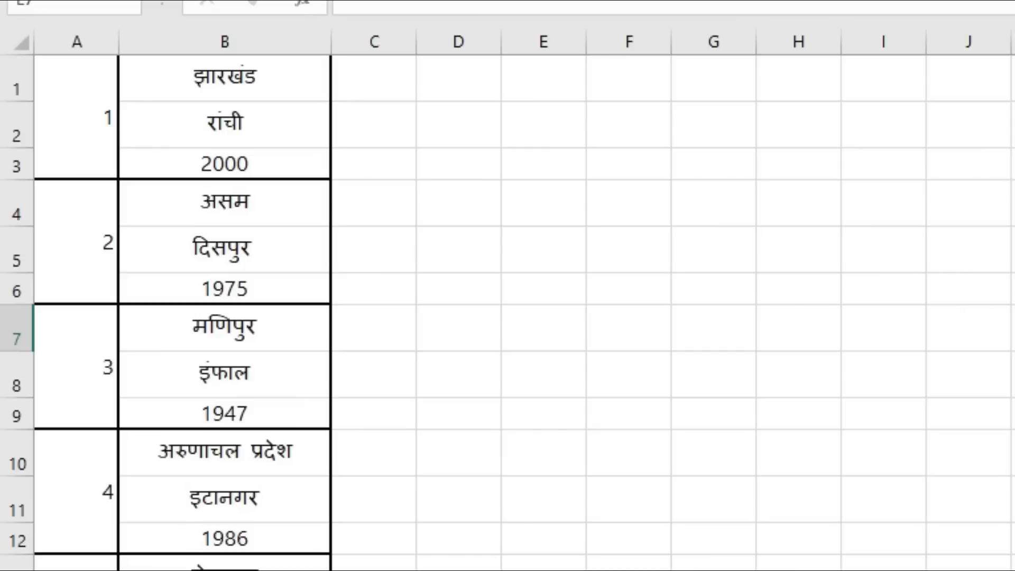
{"action": "left_click", "coordinate": [295, 26]}
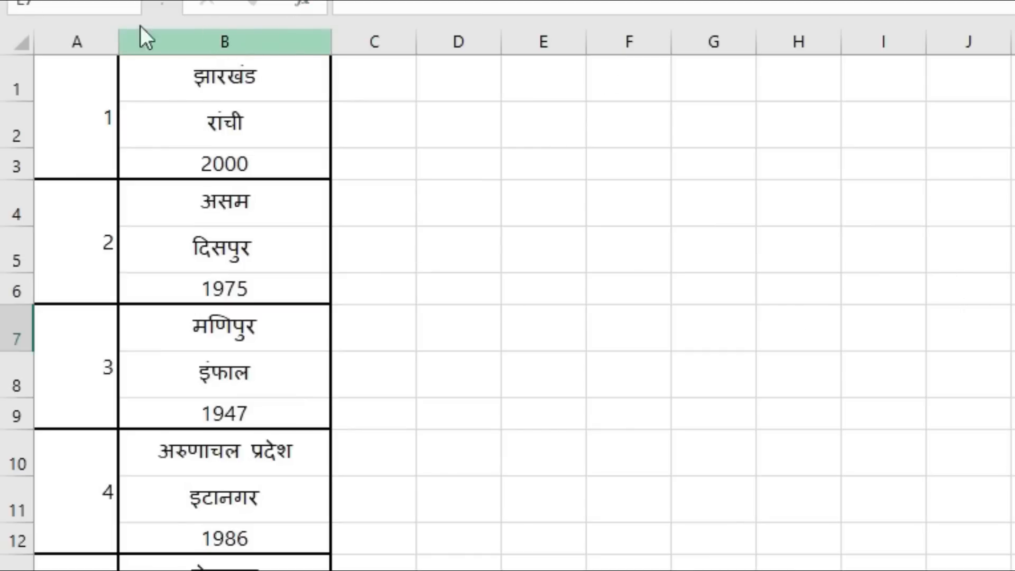
{"action": "left_click", "coordinate": [77, 25]}
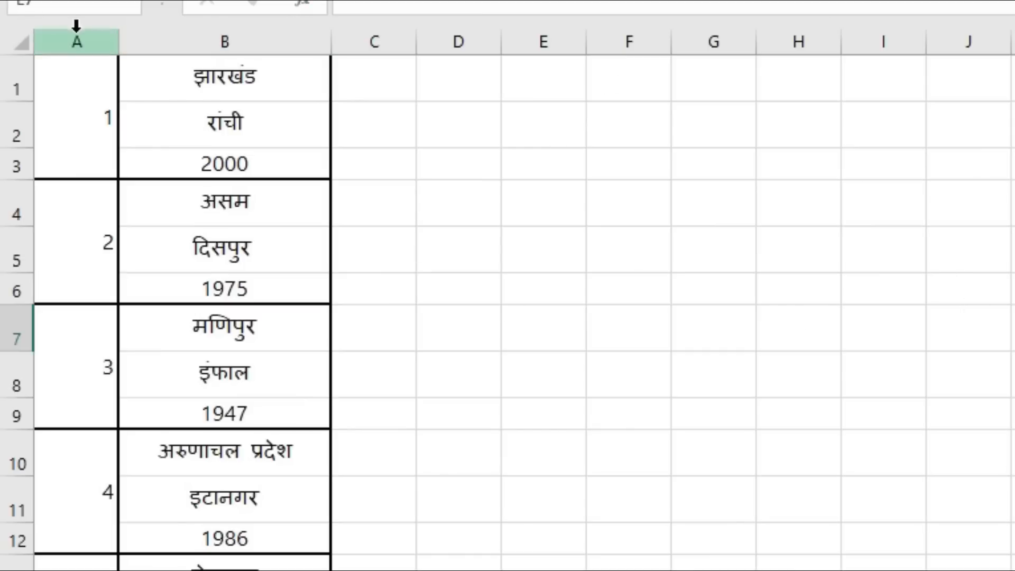
Enter db1 in cell F3 and fill the series across to H3 as db1, db2 and db3.
{"action": "left_click", "coordinate": [605, 160]}
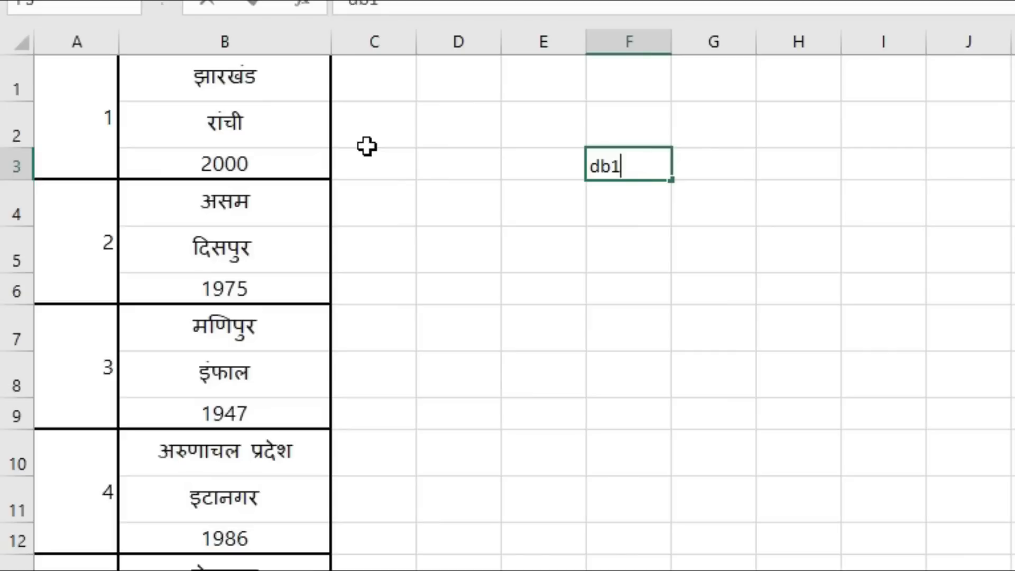
{"action": "key", "text": "Return"}
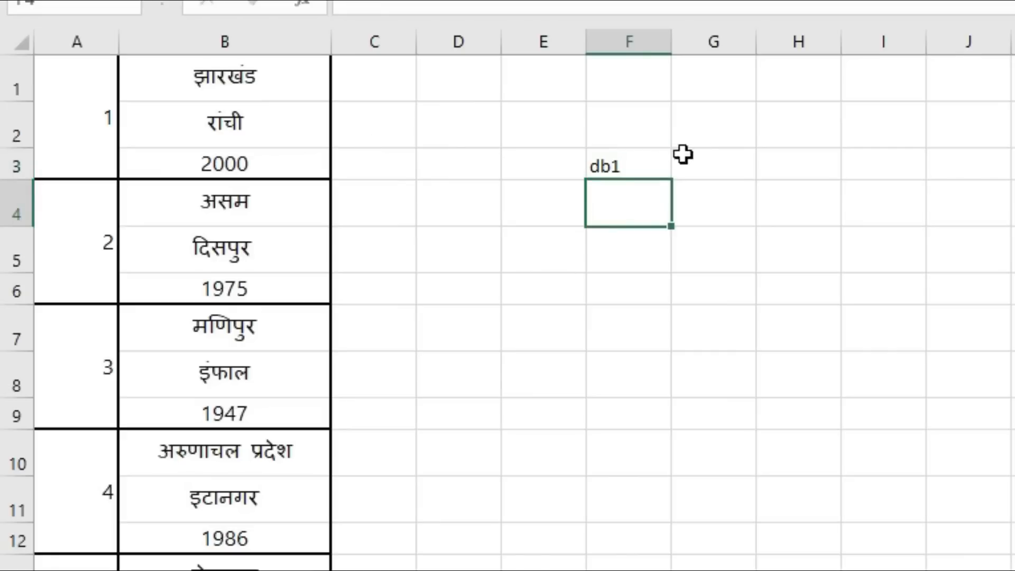
{"action": "left_click", "coordinate": [661, 158]}
{"action": "left_click", "coordinate": [302, 84]}
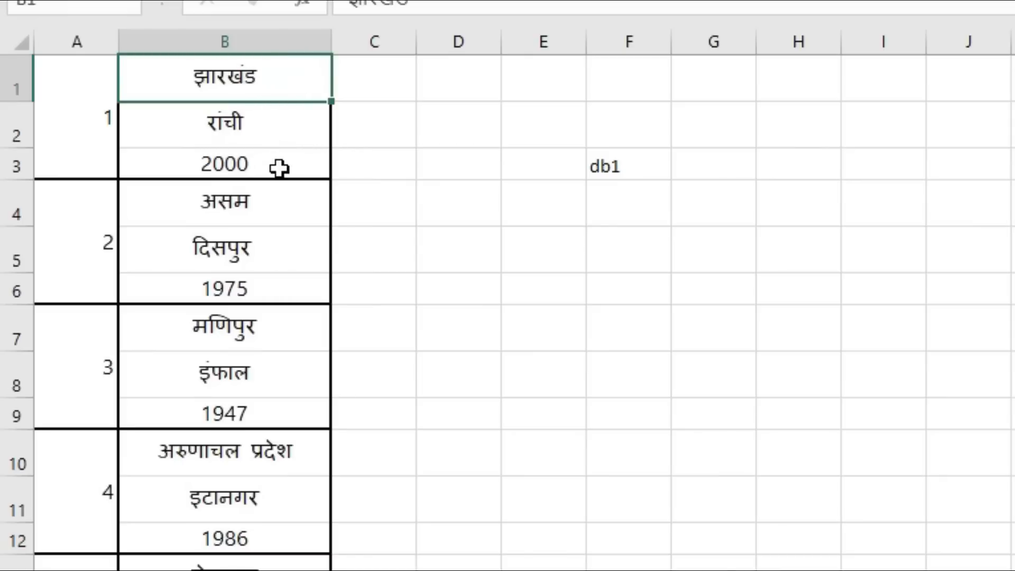
{"action": "left_click", "coordinate": [653, 163]}
{"action": "left_click_drag", "start_coordinate": [670, 180], "coordinate": [851, 201]}
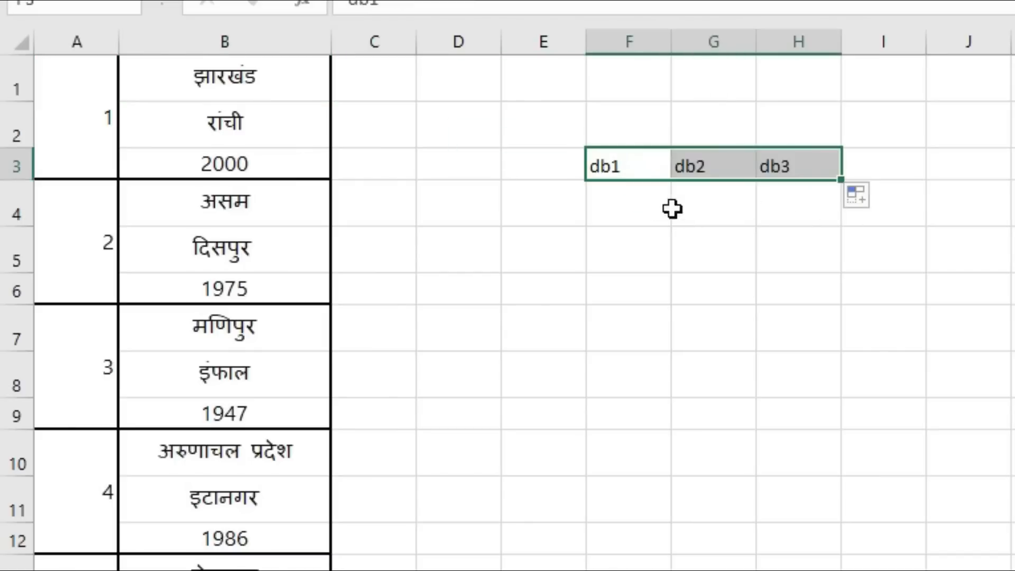
{"action": "left_click", "coordinate": [674, 208]}
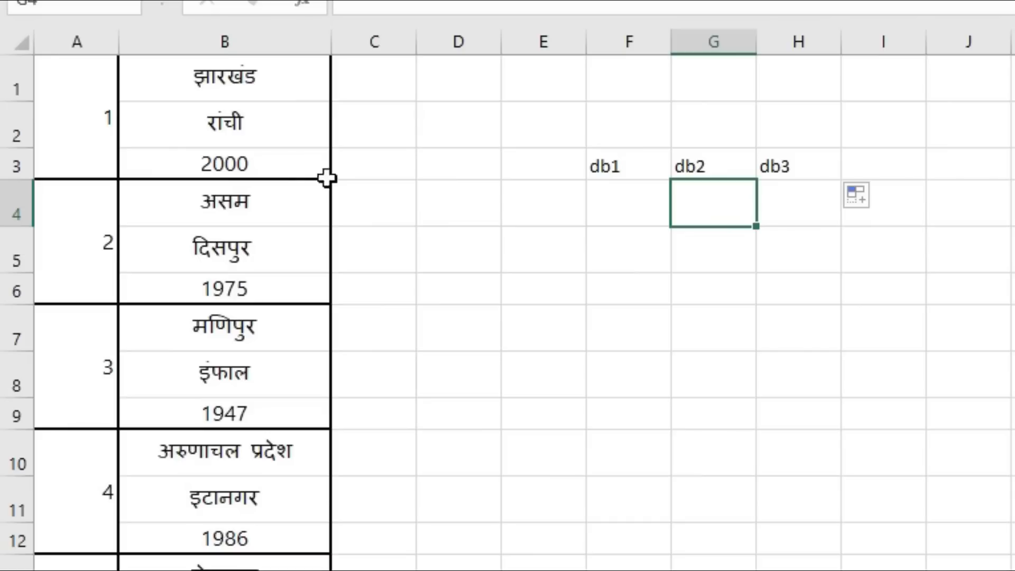
Copy F3:H3 down one row and change the copies in F4, G4 and H4 to db4, db5 and db6.
{"action": "left_click", "coordinate": [629, 210]}
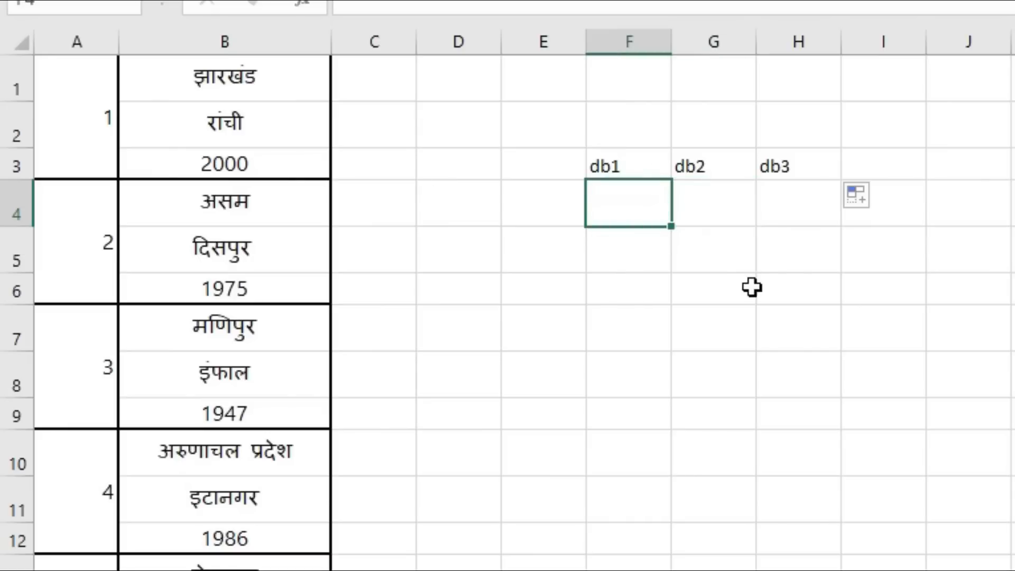
{"action": "left_click", "coordinate": [627, 158]}
{"action": "left_click_drag", "start_coordinate": [654, 165], "coordinate": [846, 218]}
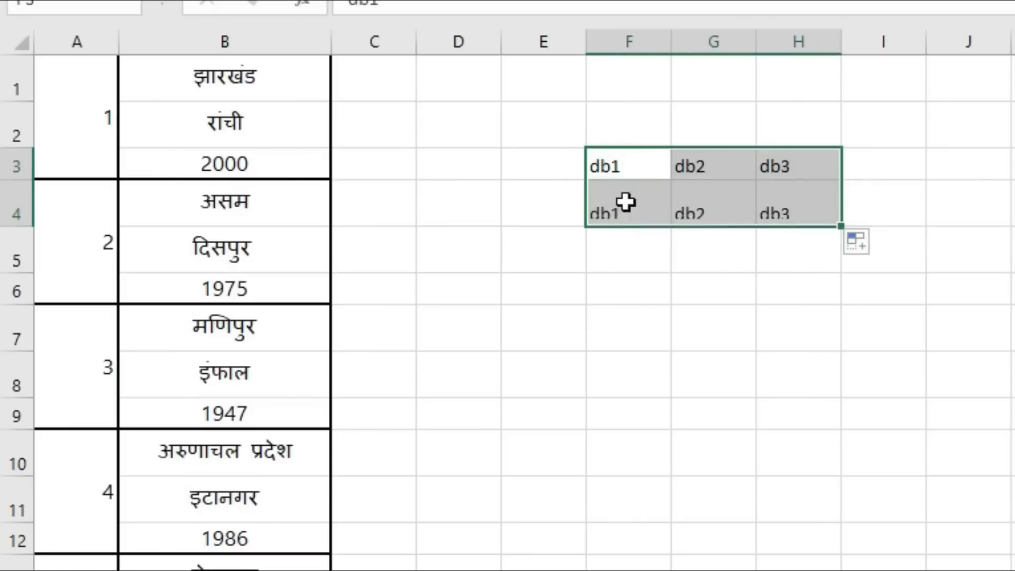
{"action": "left_click", "coordinate": [621, 200]}
{"action": "double_click", "coordinate": [629, 217]}
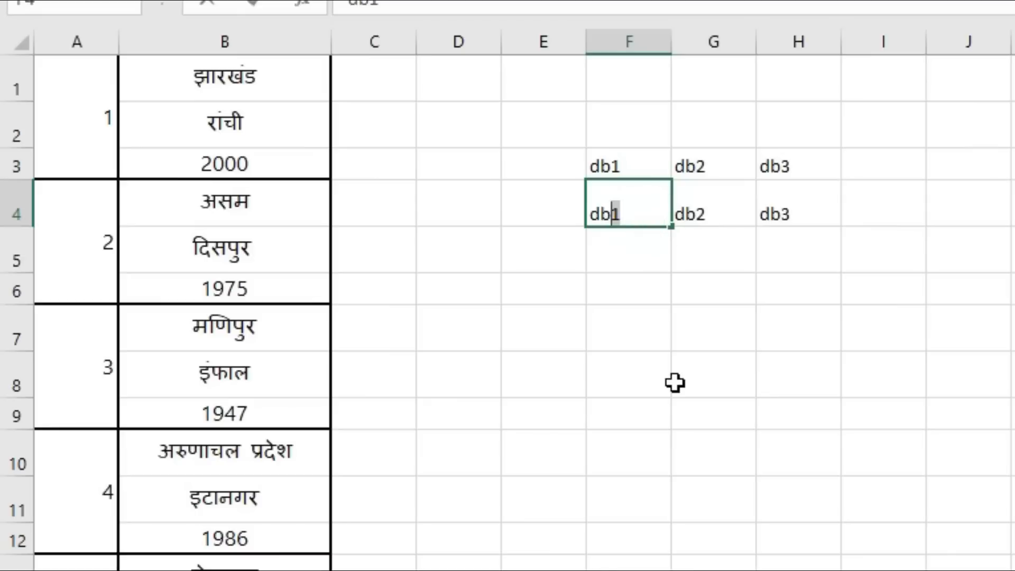
{"action": "key", "text": "Tab"}
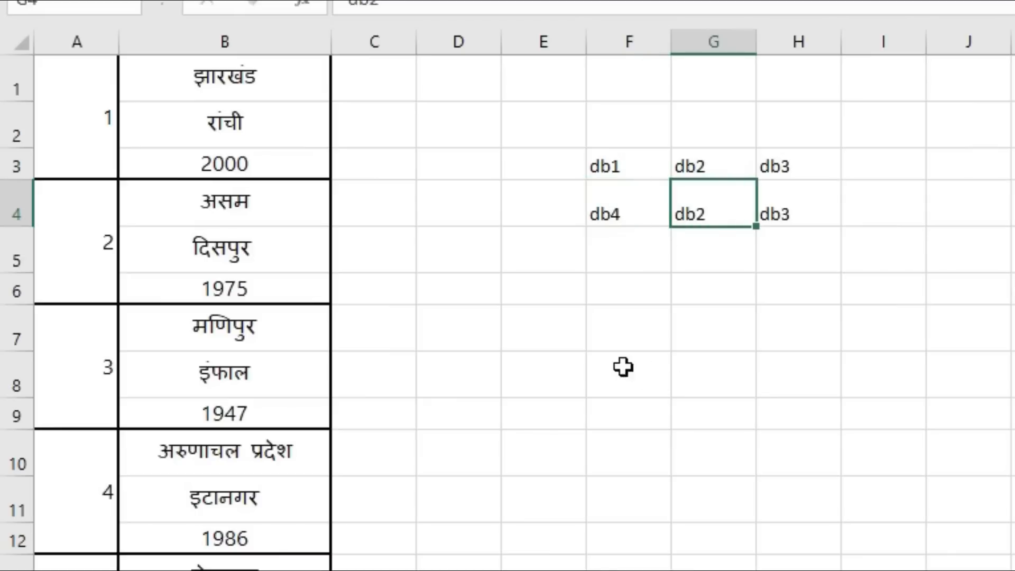
{"action": "left_click", "coordinate": [712, 205]}
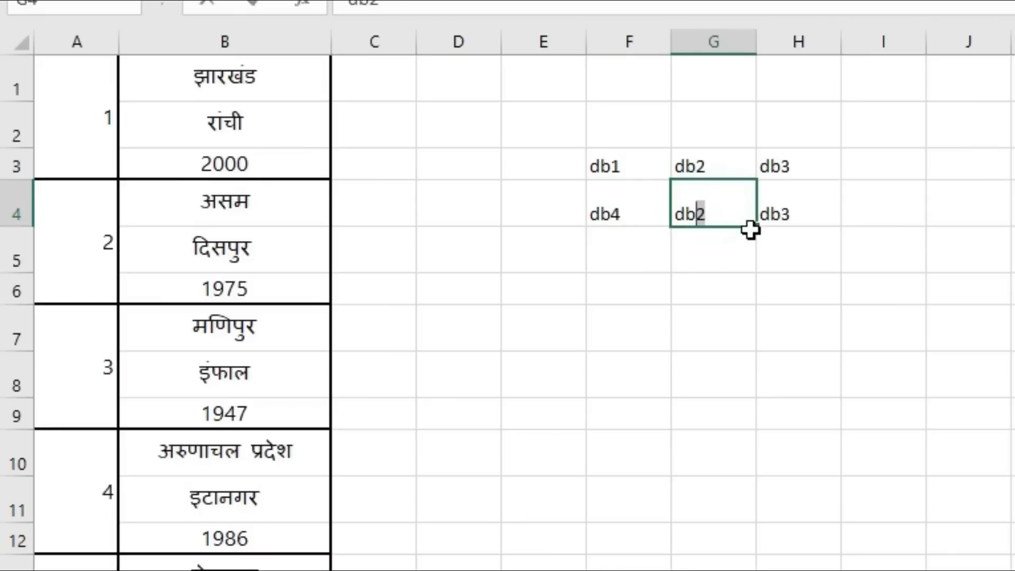
{"action": "type", "text": "5"}
{"action": "key", "text": "Tab"}
{"action": "double_click", "coordinate": [780, 209]}
{"action": "left_click_drag", "start_coordinate": [811, 211], "coordinate": [783, 213]}
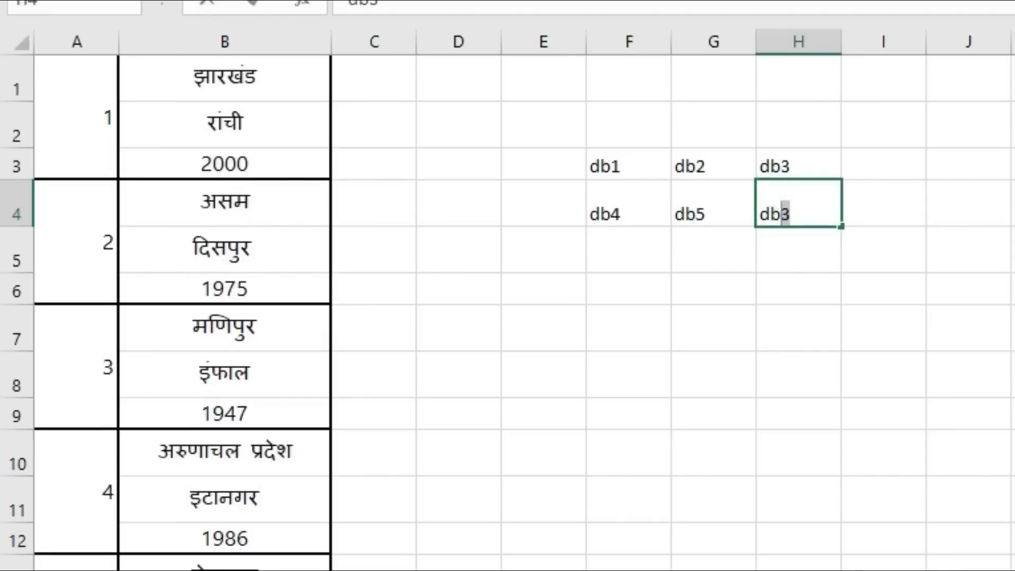
{"action": "key", "text": "Return"}
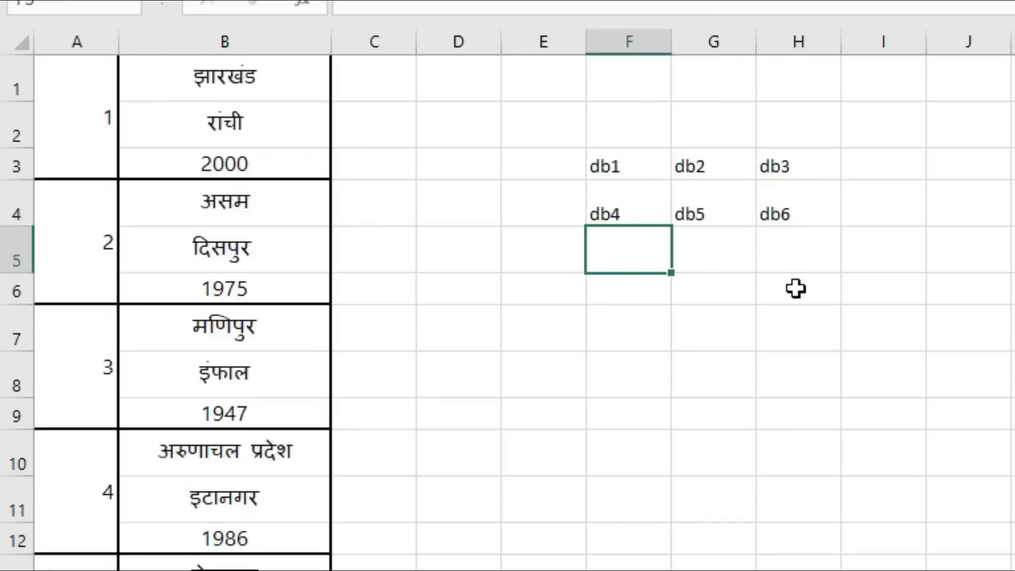
Move the db1 to db6 block from F3:H4 so that it starts in cell D1.
{"action": "left_click_drag", "start_coordinate": [605, 168], "coordinate": [775, 217]}
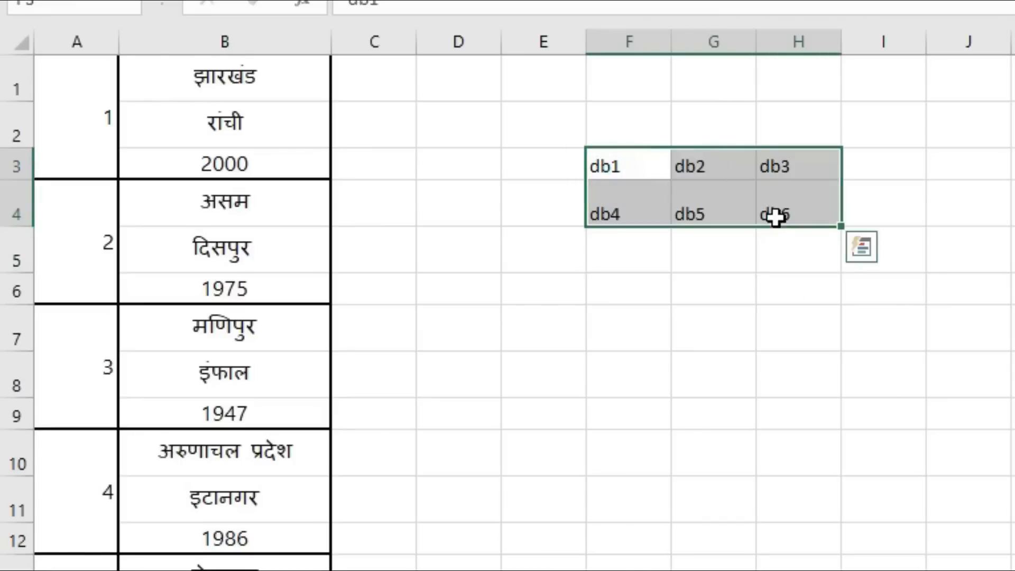
{"action": "key", "text": "ctrl+x"}
{"action": "left_click", "coordinate": [458, 80]}
{"action": "key", "text": "ctrl+v"}
{"action": "left_click", "coordinate": [738, 292]}
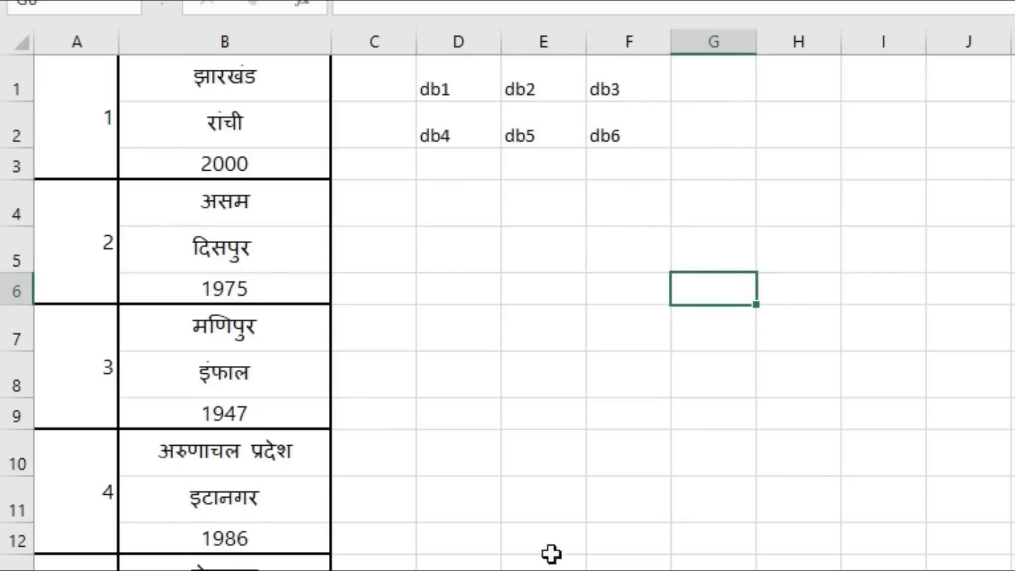
Check the last data row in column B and fill D1:F2 down to row 28, ending at db84.
{"action": "scroll", "coordinate": [229, 534], "scroll_direction": "down", "scroll_amount": 20}
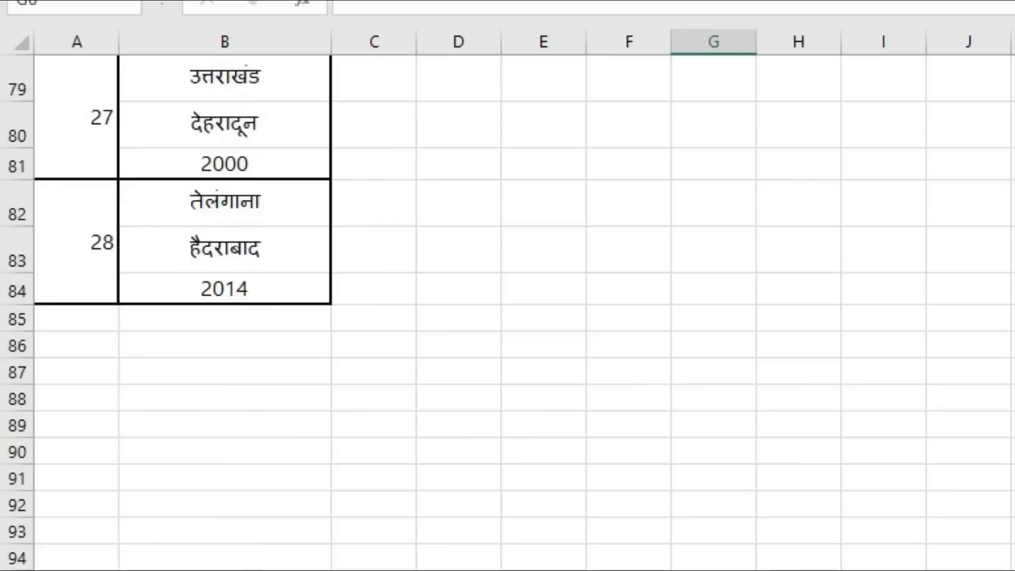
{"action": "scroll", "coordinate": [229, 534], "scroll_direction": "up", "scroll_amount": 2}
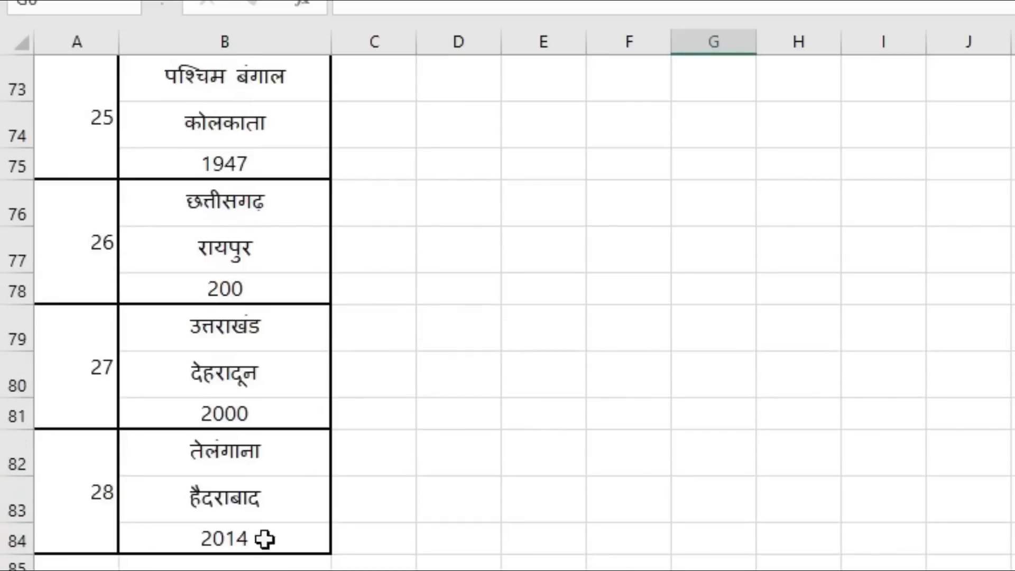
{"action": "left_click", "coordinate": [210, 542]}
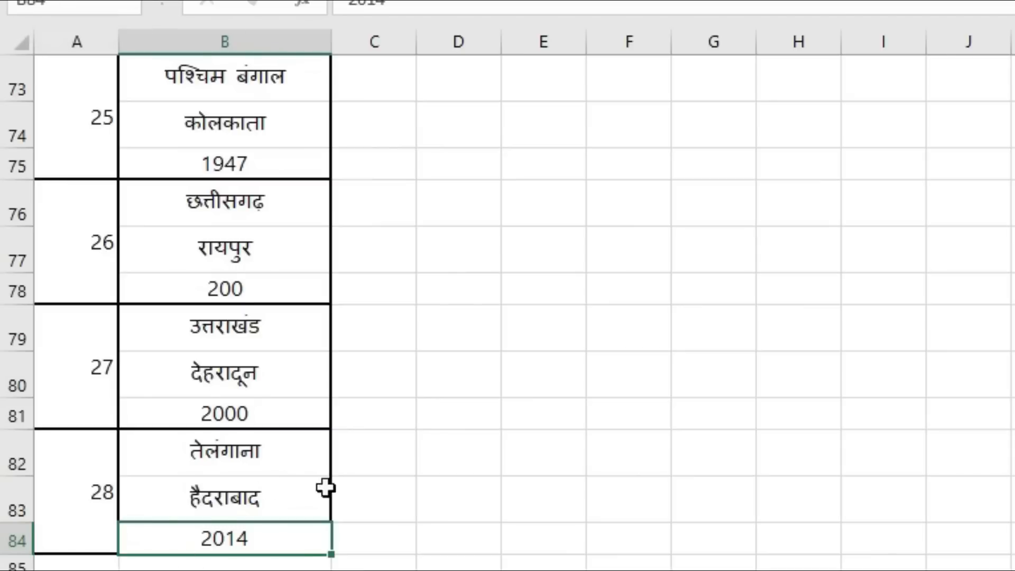
{"action": "scroll", "coordinate": [328, 487], "scroll_direction": "up", "scroll_amount": 13}
{"action": "scroll", "coordinate": [328, 486], "scroll_direction": "up", "scroll_amount": 11}
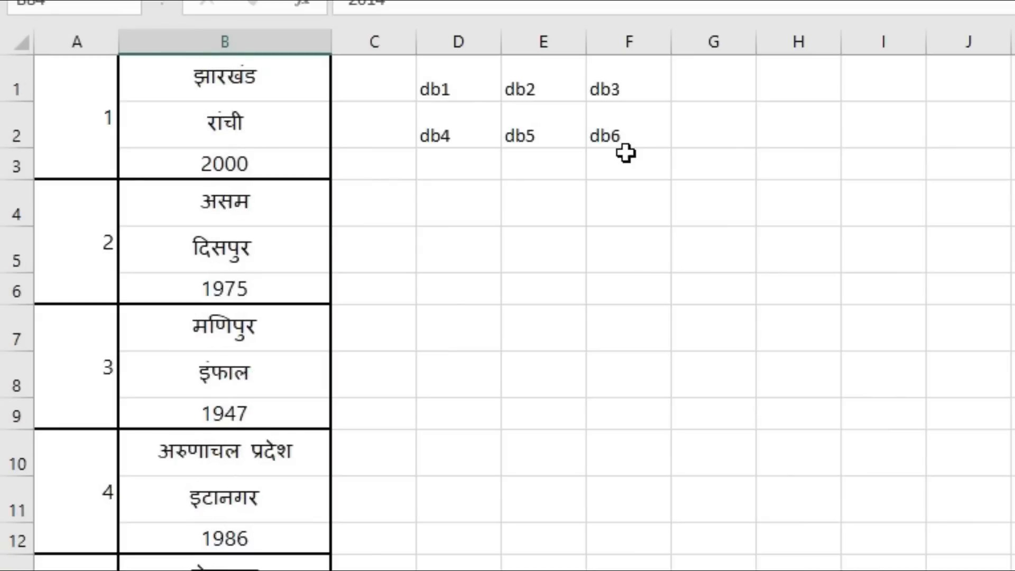
{"action": "left_click_drag", "start_coordinate": [450, 87], "coordinate": [724, 372]}
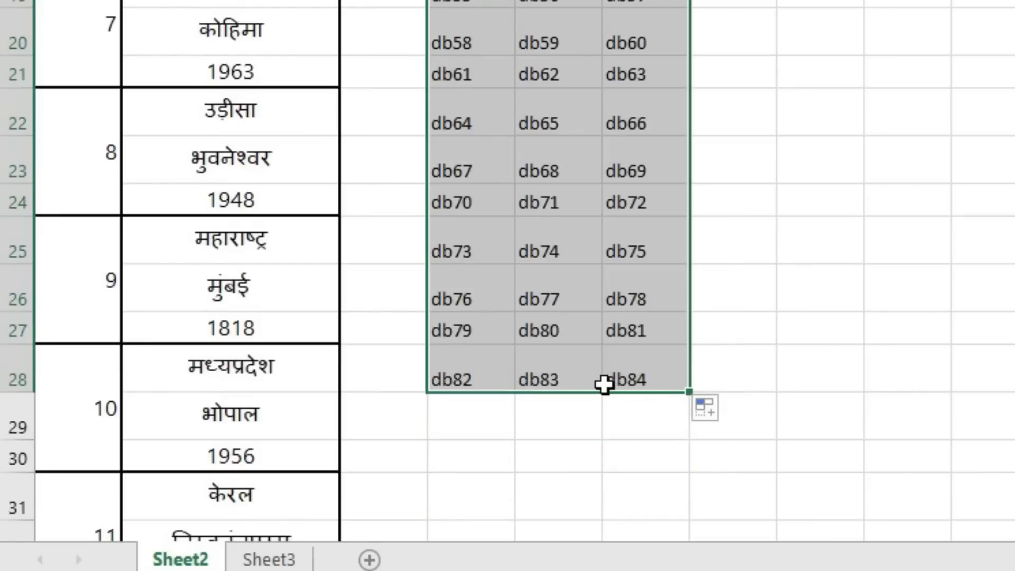
{"action": "scroll", "coordinate": [603, 385], "scroll_direction": "up", "scroll_amount": 6}
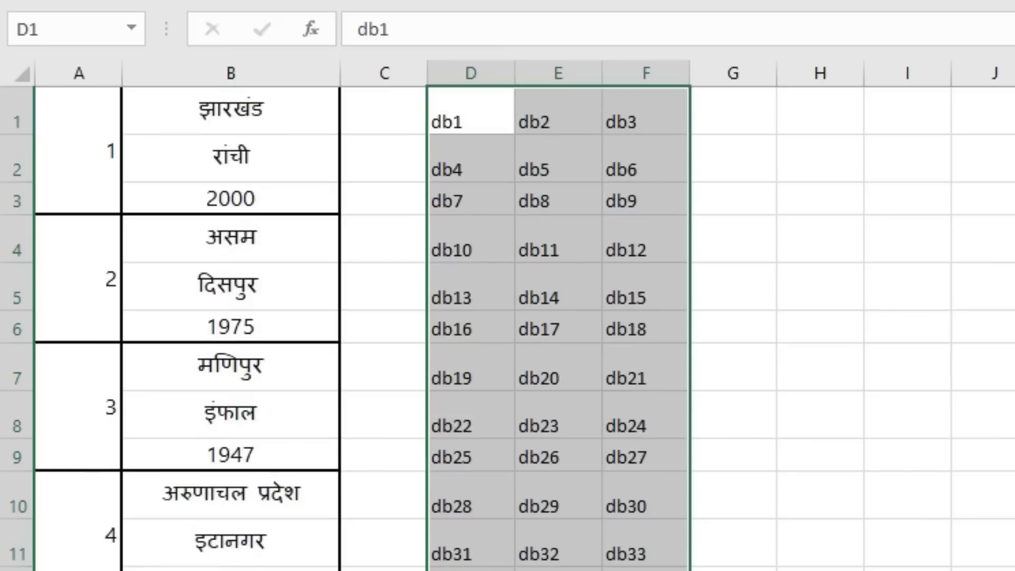
Replace every "d" with "=" in D1:F28 so the entries become references to column B.
{"action": "left_click", "coordinate": [505, 541]}
{"action": "left_click_drag", "start_coordinate": [87, 40], "coordinate": [295, 570]}
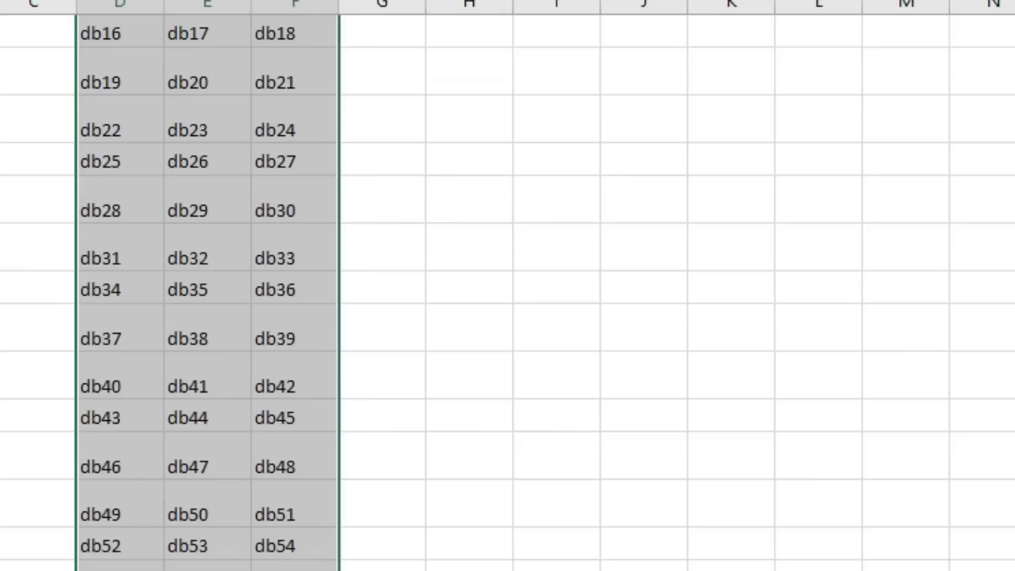
{"action": "scroll", "coordinate": [206, 290], "scroll_direction": "up", "scroll_amount": 5}
{"action": "key", "text": "ctrl+f"}
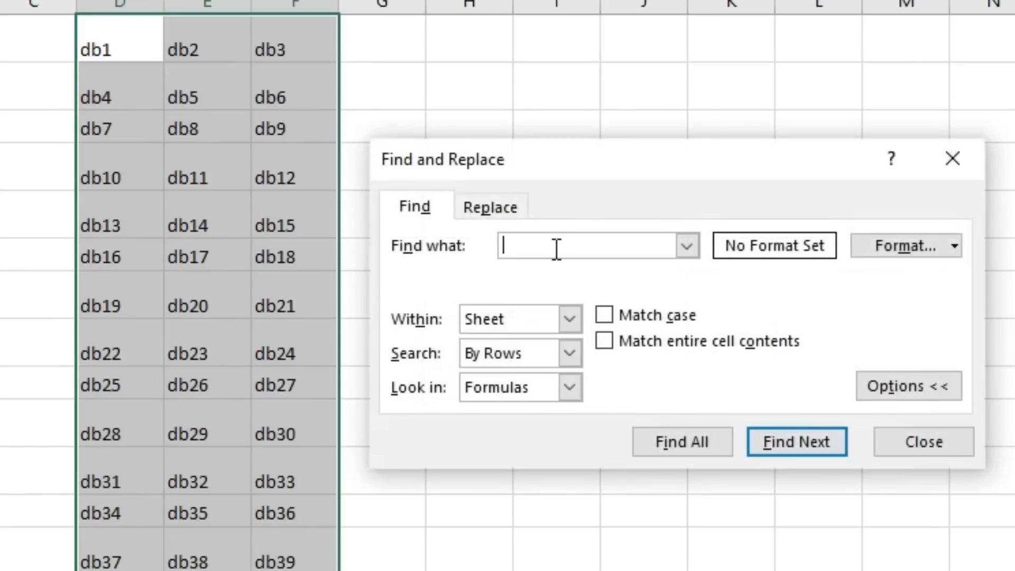
{"action": "left_click", "coordinate": [484, 204]}
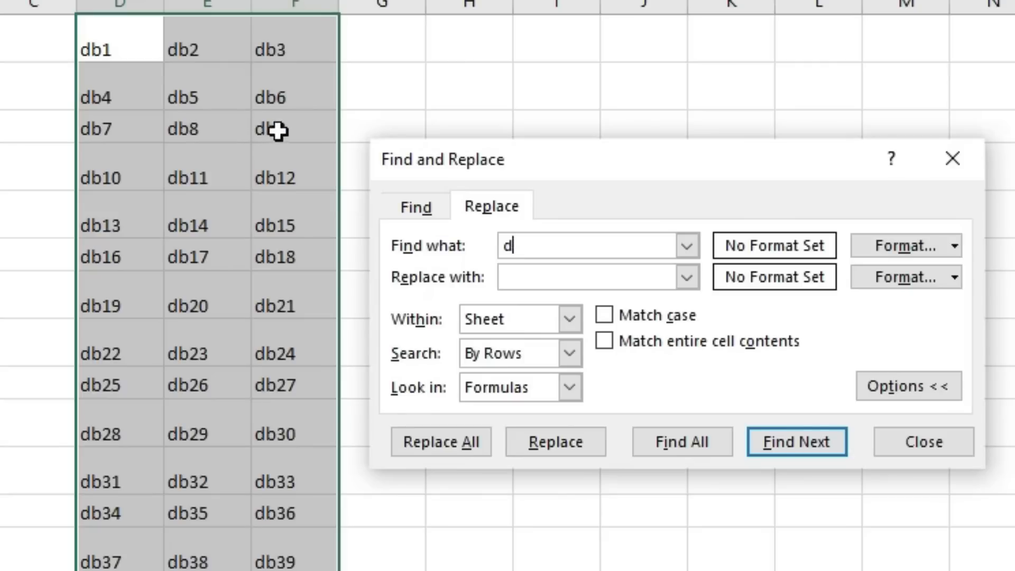
{"action": "left_click", "coordinate": [621, 276]}
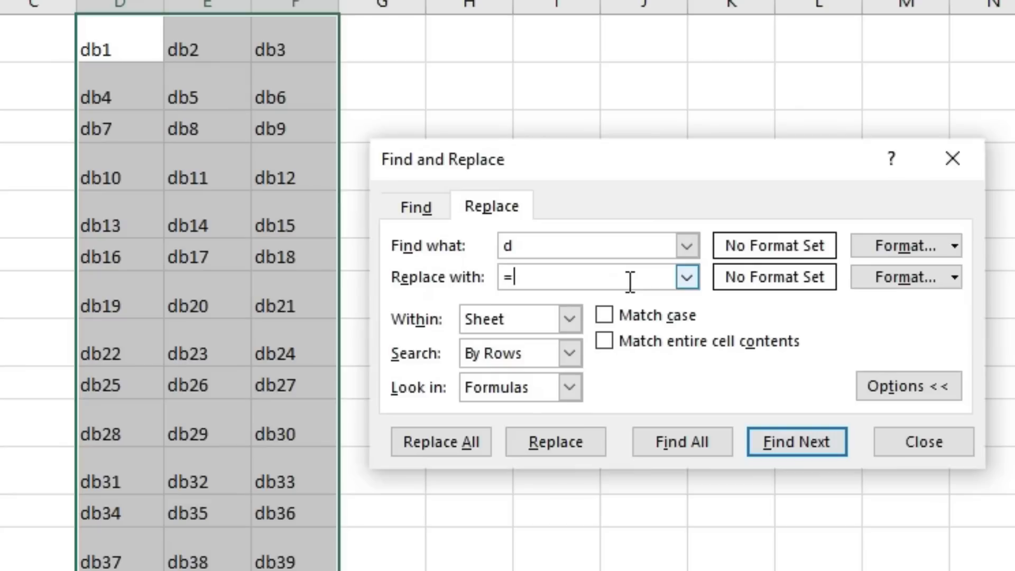
{"action": "type", "text": "="}
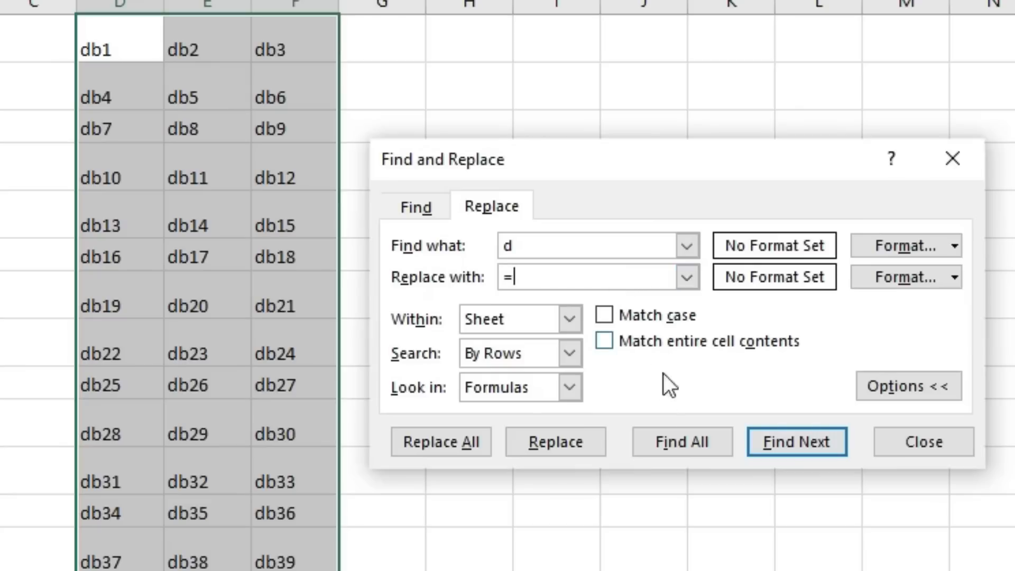
{"action": "left_click", "coordinate": [458, 434]}
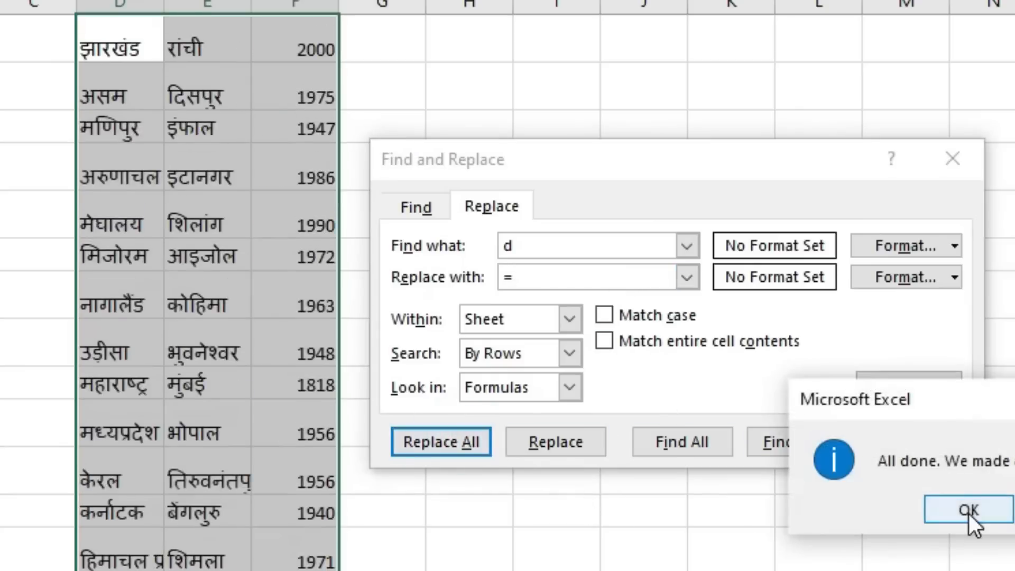
{"action": "left_click", "coordinate": [968, 513]}
{"action": "left_click", "coordinate": [912, 442]}
{"action": "left_click", "coordinate": [729, 423]}
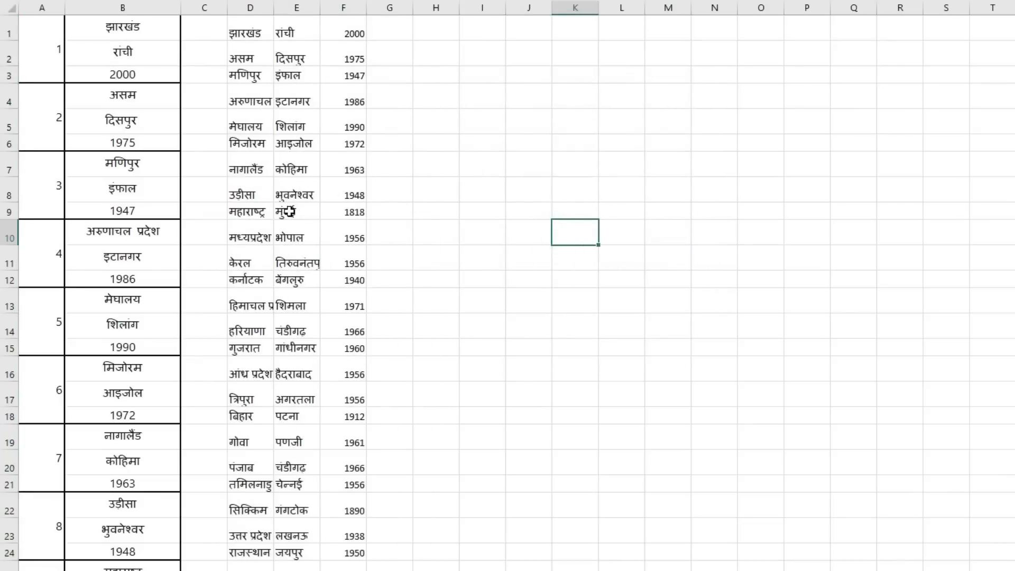
Review the rearranged rows down to row 28 and widen columns D and E to fit the state and capital names.
{"action": "scroll", "coordinate": [286, 163], "scroll_direction": "down", "scroll_amount": 6}
{"action": "scroll", "coordinate": [285, 163], "scroll_direction": "up", "scroll_amount": 1}
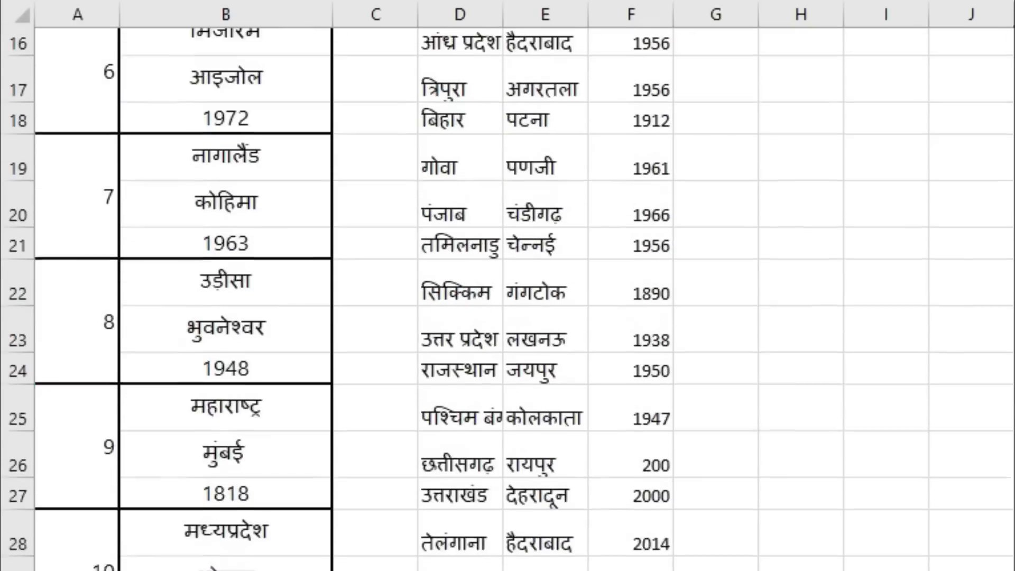
{"action": "mouse_move", "coordinate": [623, 560]}
{"action": "left_mouse_down"}
{"action": "mouse_move", "coordinate": [455, 90]}
{"action": "mouse_move", "coordinate": [459, 19]}
{"action": "mouse_move", "coordinate": [522, 17]}
{"action": "left_mouse_up"}
{"action": "left_click_drag", "start_coordinate": [608, 21], "coordinate": [633, 22]}
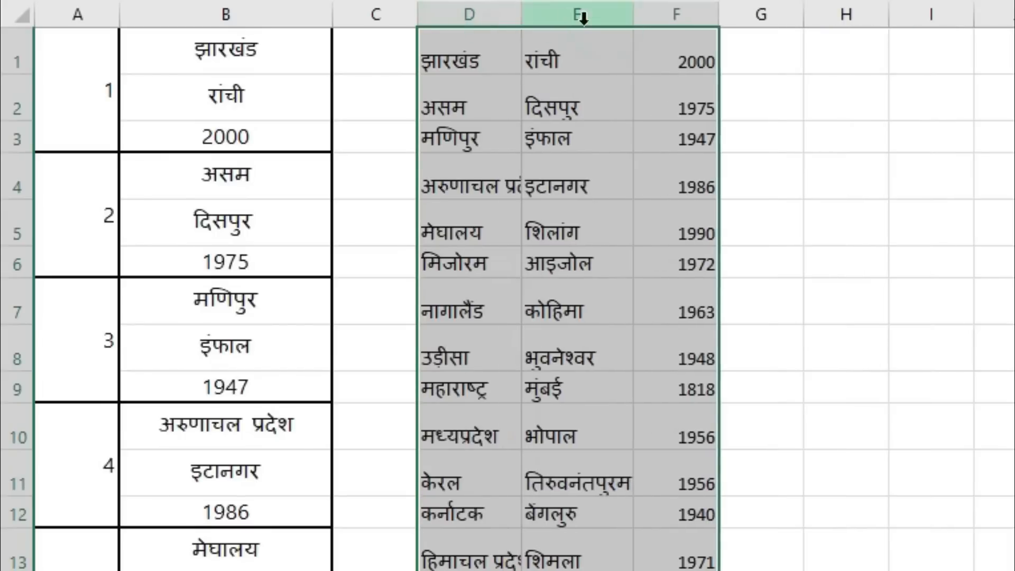
{"action": "left_click_drag", "start_coordinate": [520, 16], "coordinate": [593, 16]}
{"action": "left_click", "coordinate": [684, 325]}
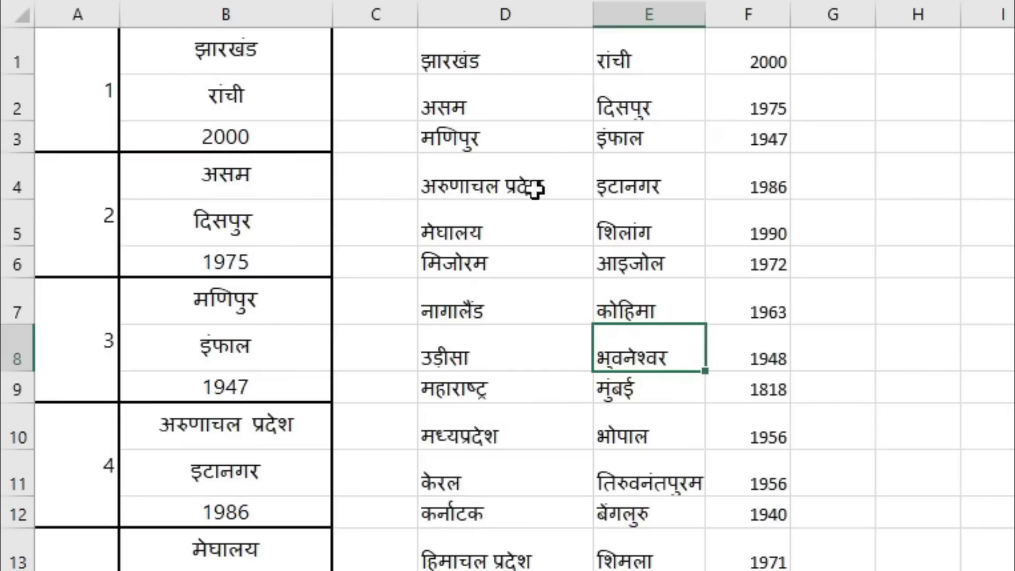
{"action": "left_click", "coordinate": [856, 138]}
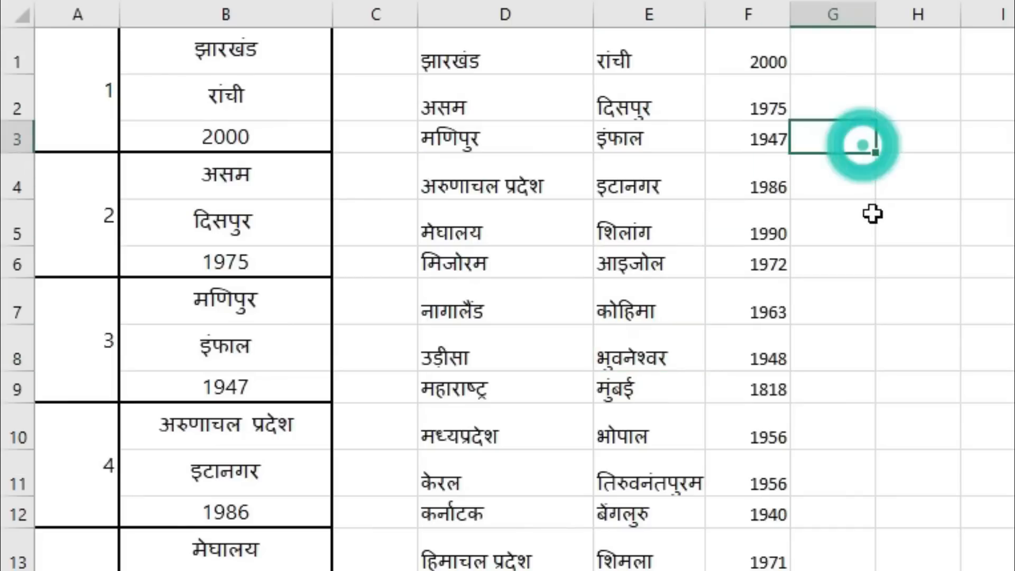